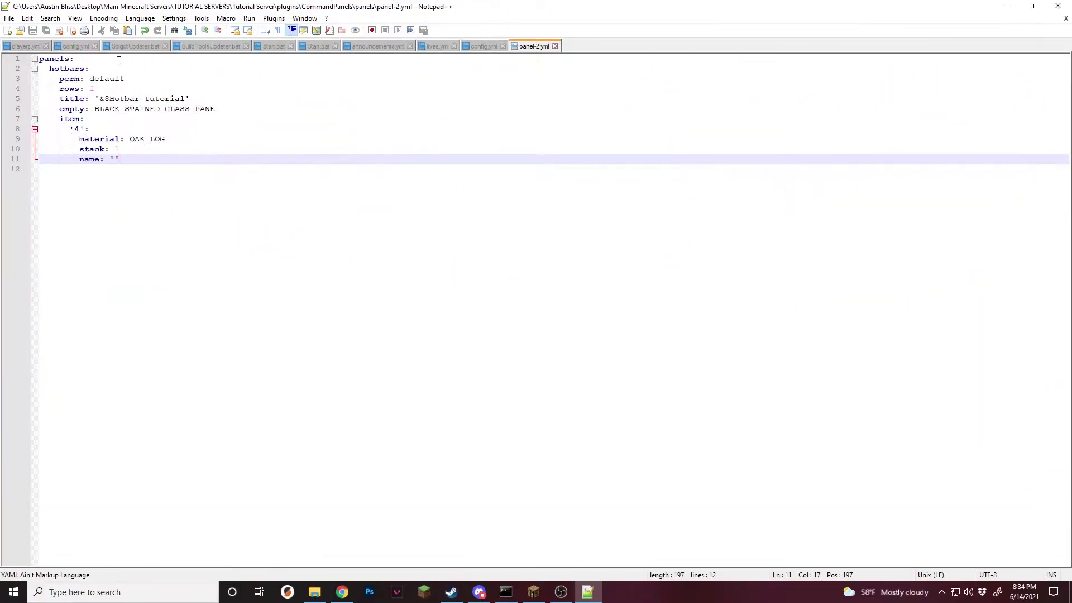
double_click(54, 68)
left_click_drag(100, 99, 71, 133)
left_click(204, 162)
left_click(168, 129)
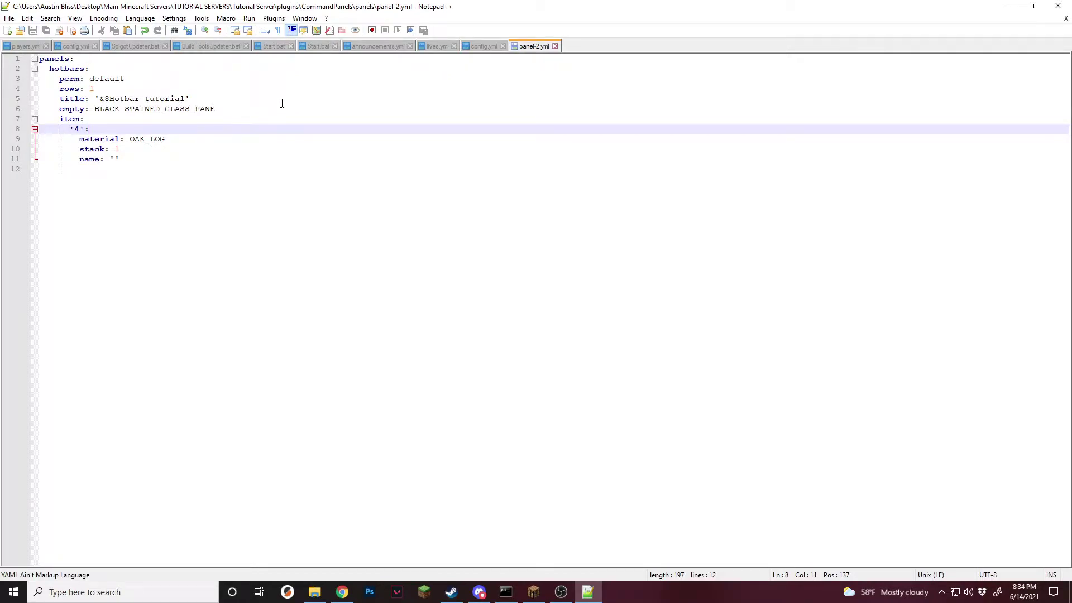
Switch to the browser and read the Hotbar Items wiki page's open-with-item example and its Stationary slot explanation
key("alt+Tab")
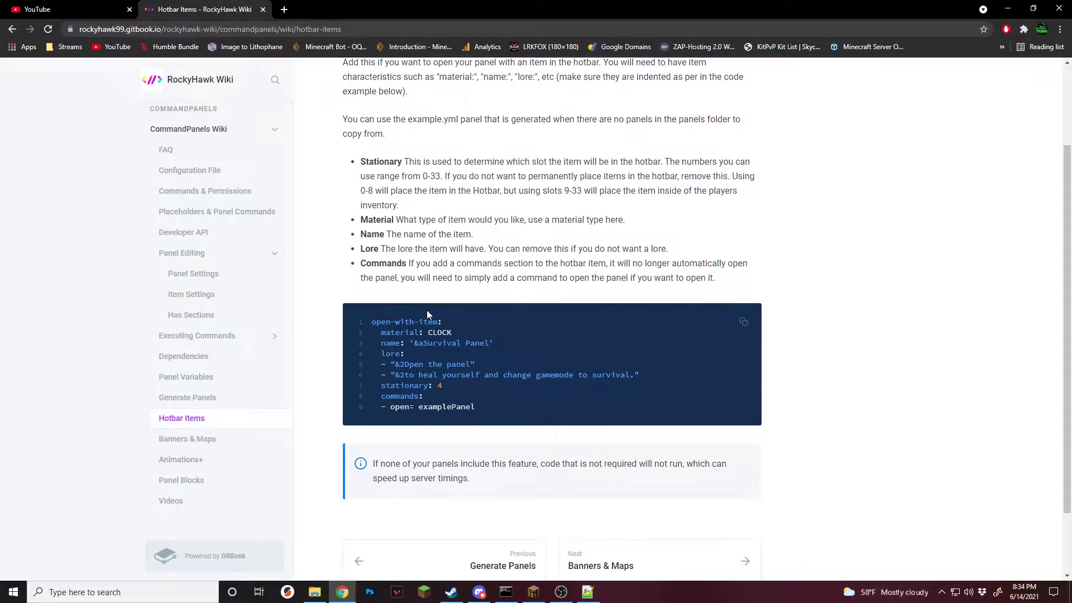
scroll(421, 187, "up", 1)
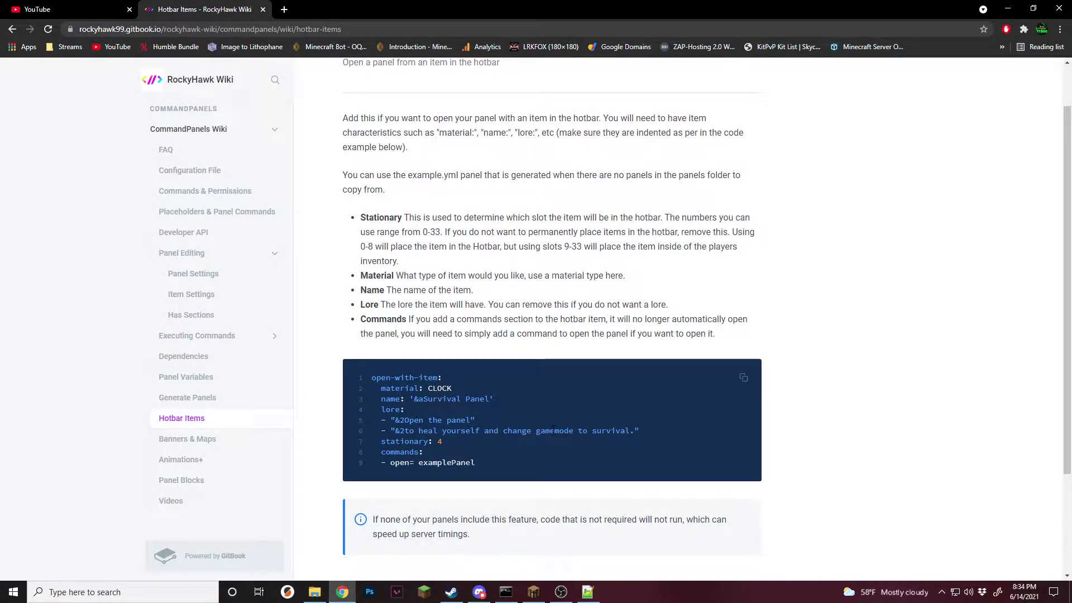
scroll(553, 429, "down", 1)
triple_click(547, 411)
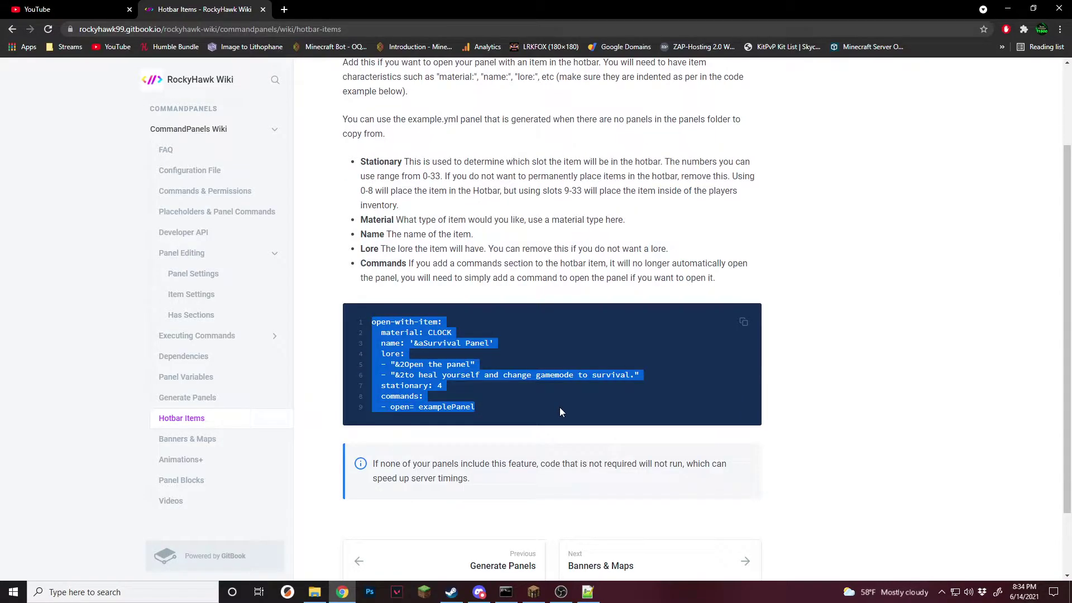
left_click(560, 412)
left_click_drag(369, 161, 514, 276)
left_click(514, 277)
scroll(514, 276, "up", 1)
left_click_drag(395, 217, 489, 230)
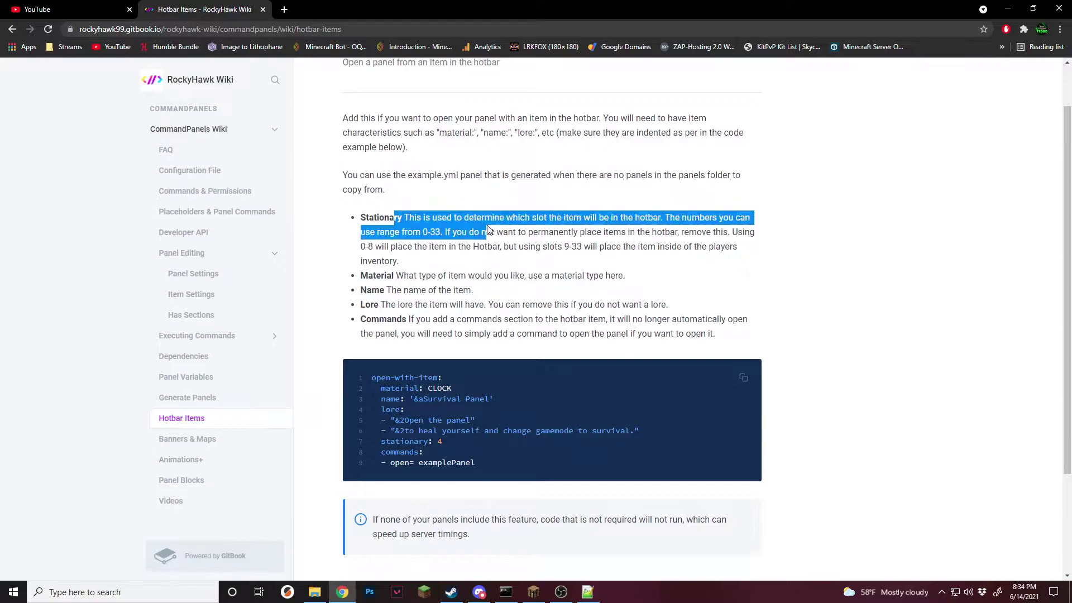
left_click(559, 217)
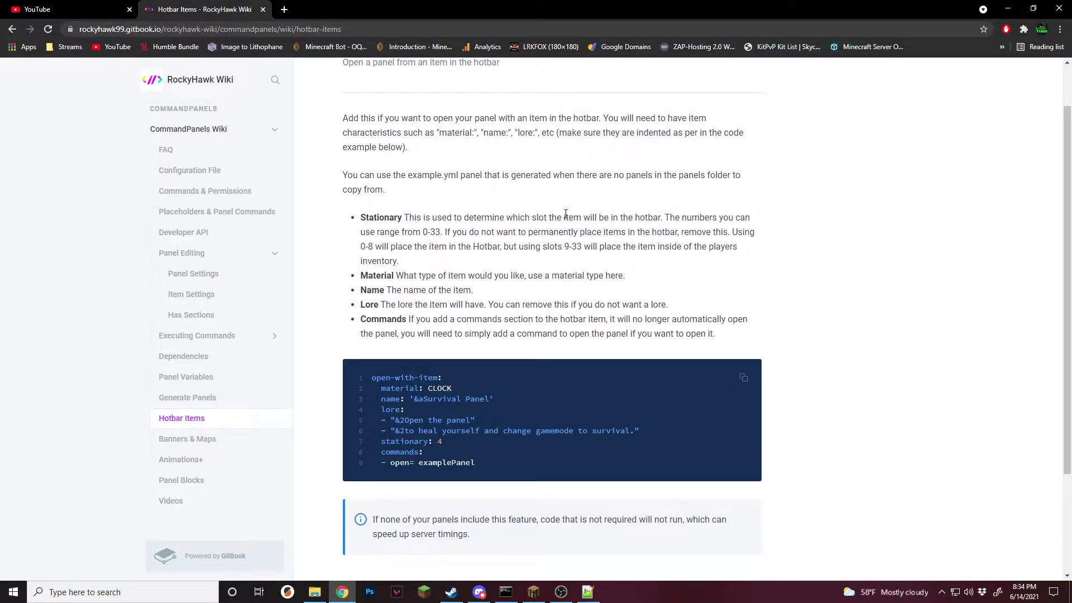
left_click_drag(365, 246, 695, 258)
left_click(733, 249)
Read the wiki's explanations of Material, Name, Lore and Commands, including the example's commands section
left_click_drag(363, 275, 626, 277)
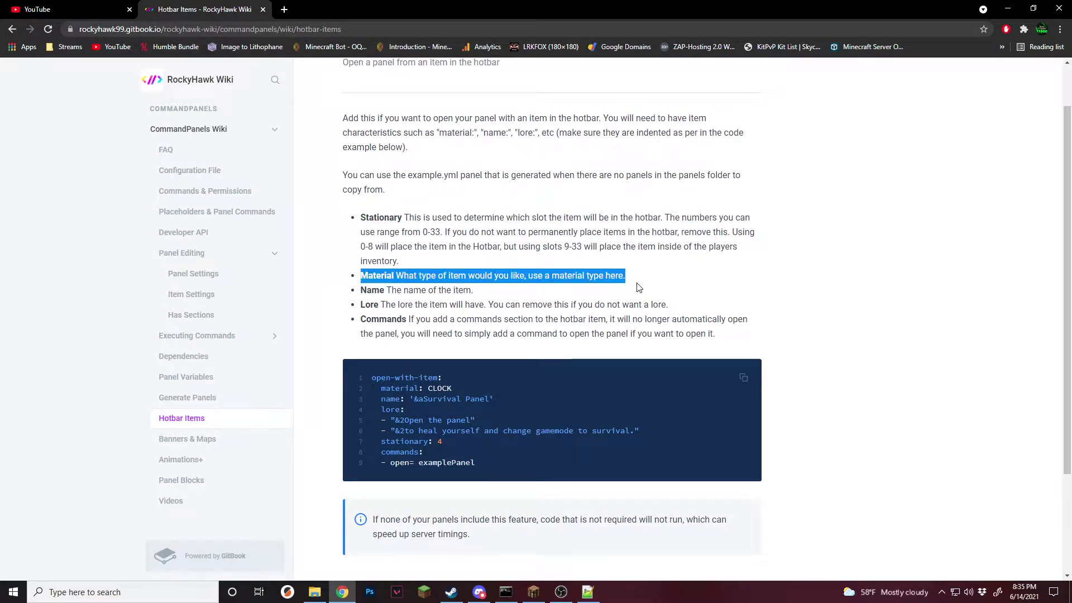
left_click(672, 281)
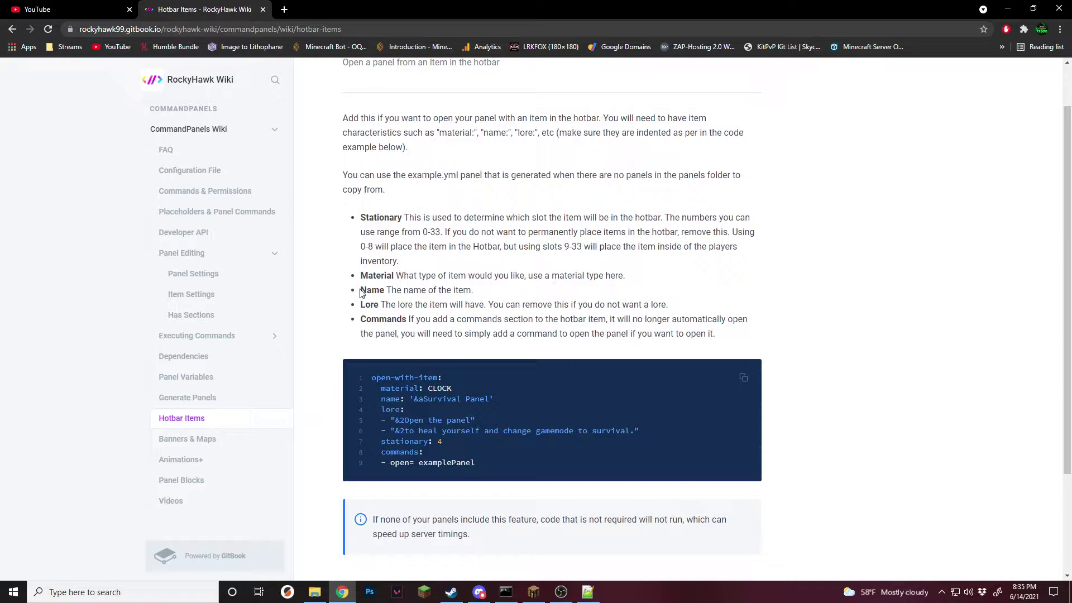
left_click_drag(367, 290, 541, 292)
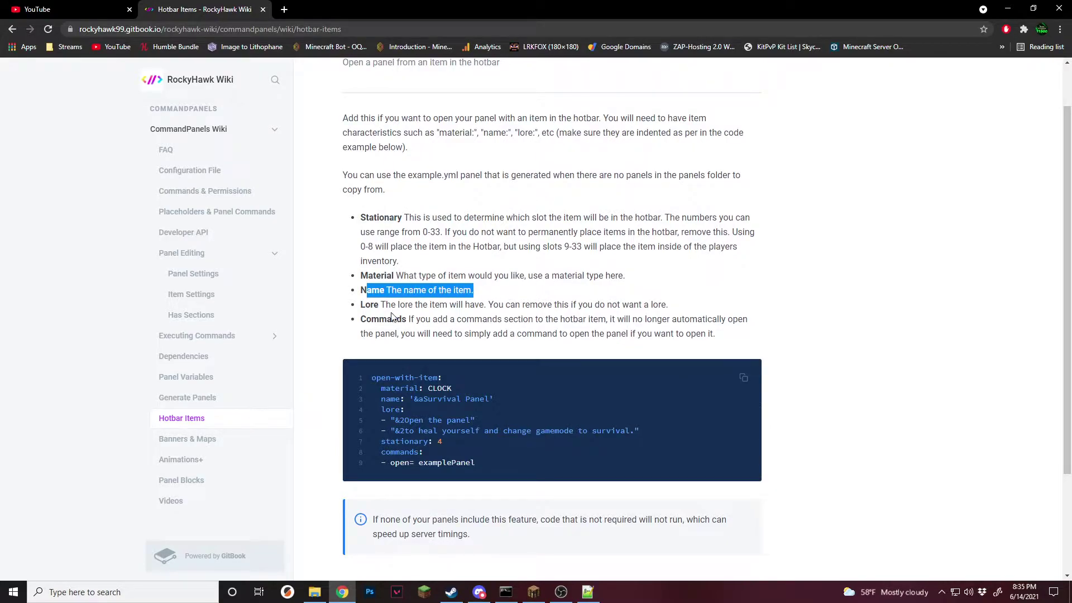
left_click_drag(373, 304, 664, 312)
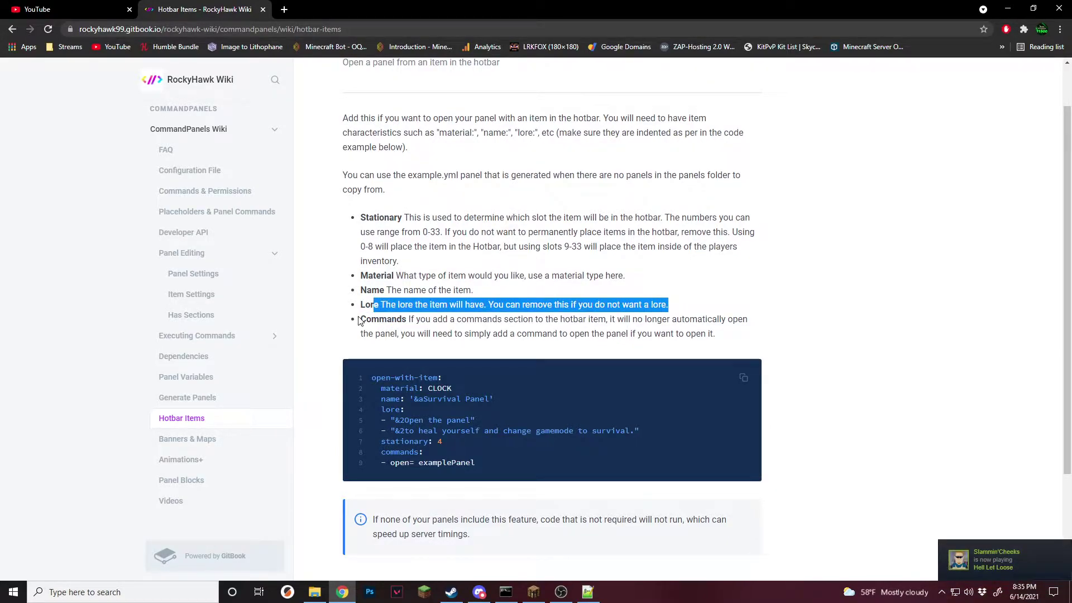
left_click_drag(366, 320, 701, 334)
left_click(742, 341)
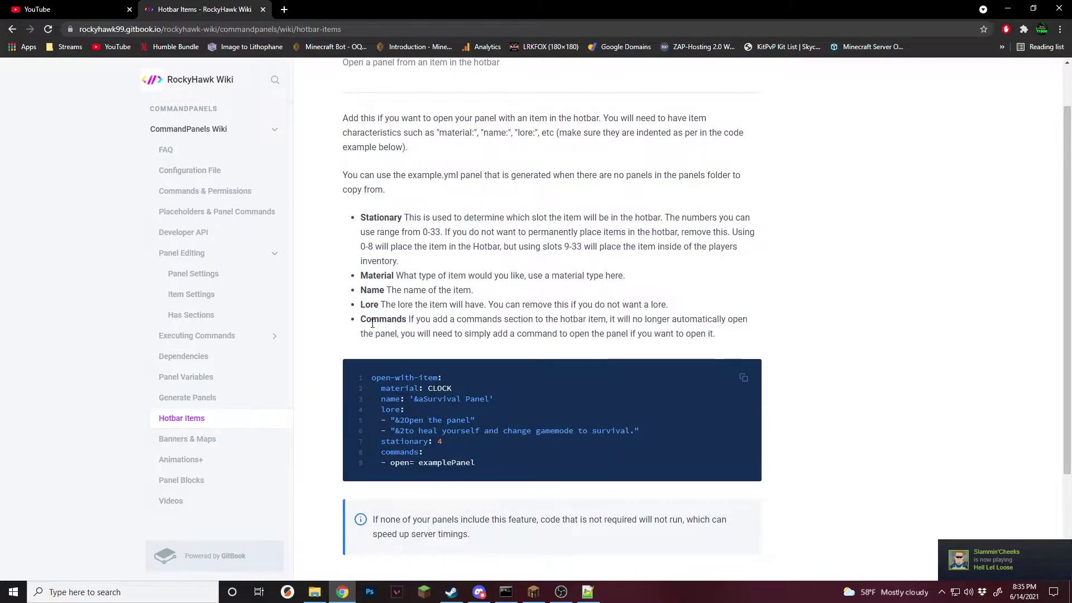
left_click_drag(366, 319, 609, 320)
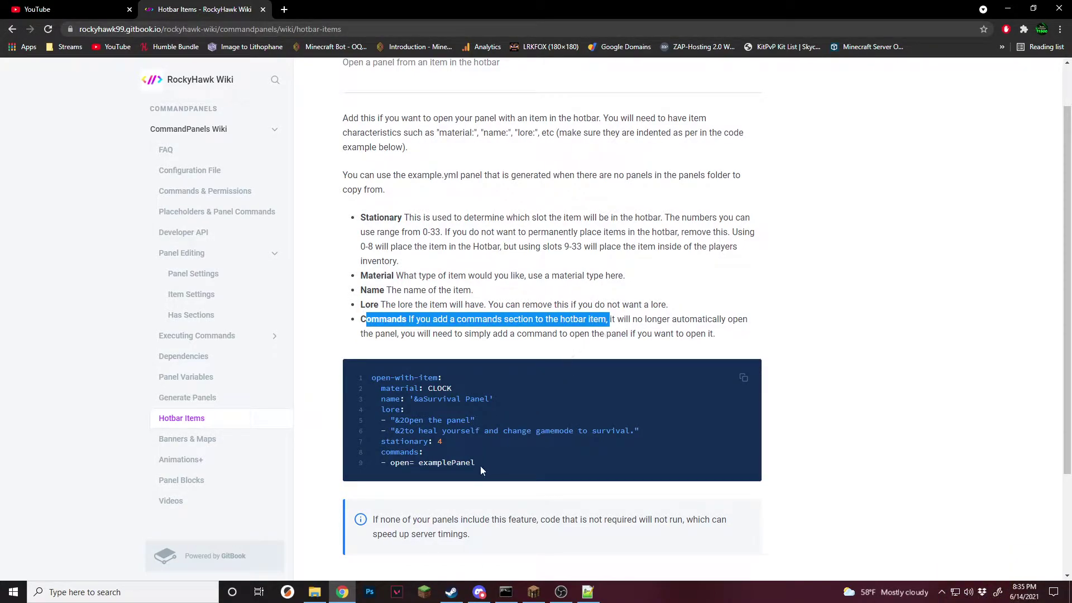
left_click_drag(497, 470, 390, 464)
left_click(501, 457)
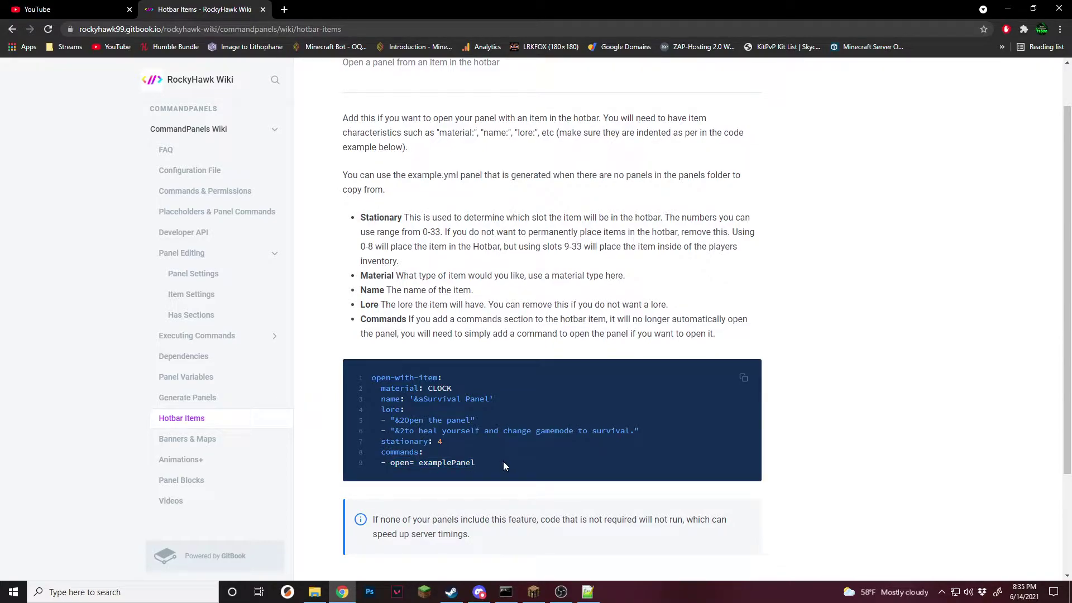
left_click_drag(476, 463, 381, 462)
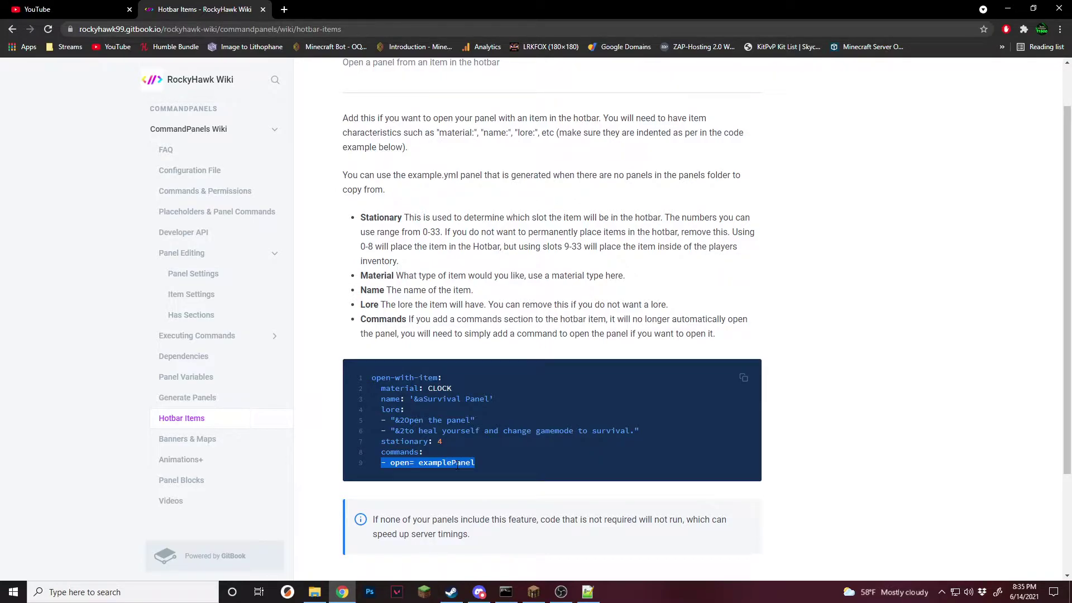
left_click(382, 455, "shift")
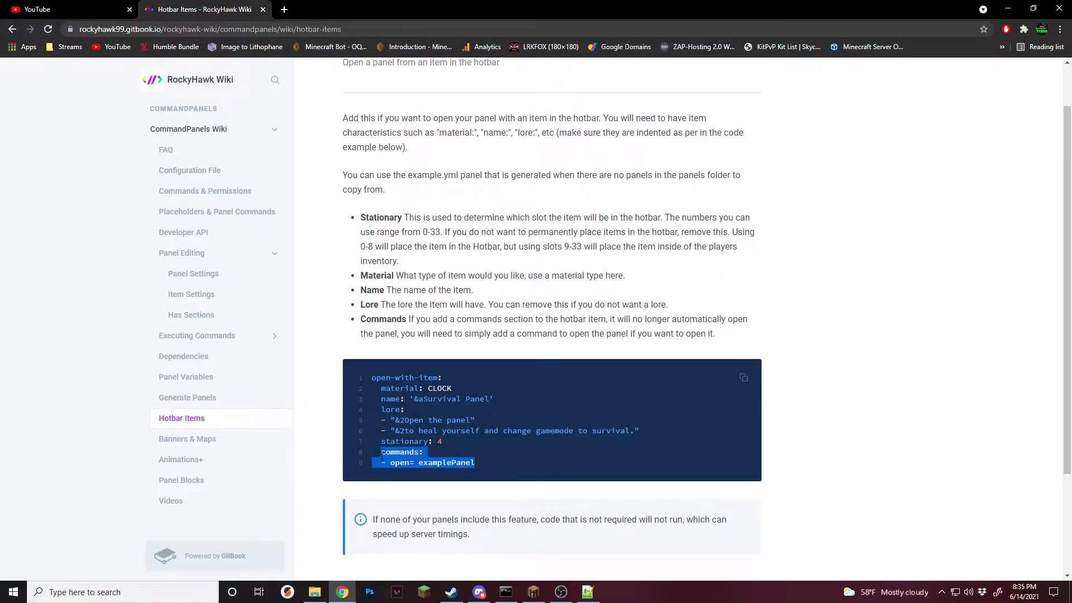
Switch to Notepad++ and add an open-with-item: section below the title line of the hotbars panel in panel-2.yml
key("alt+Tab")
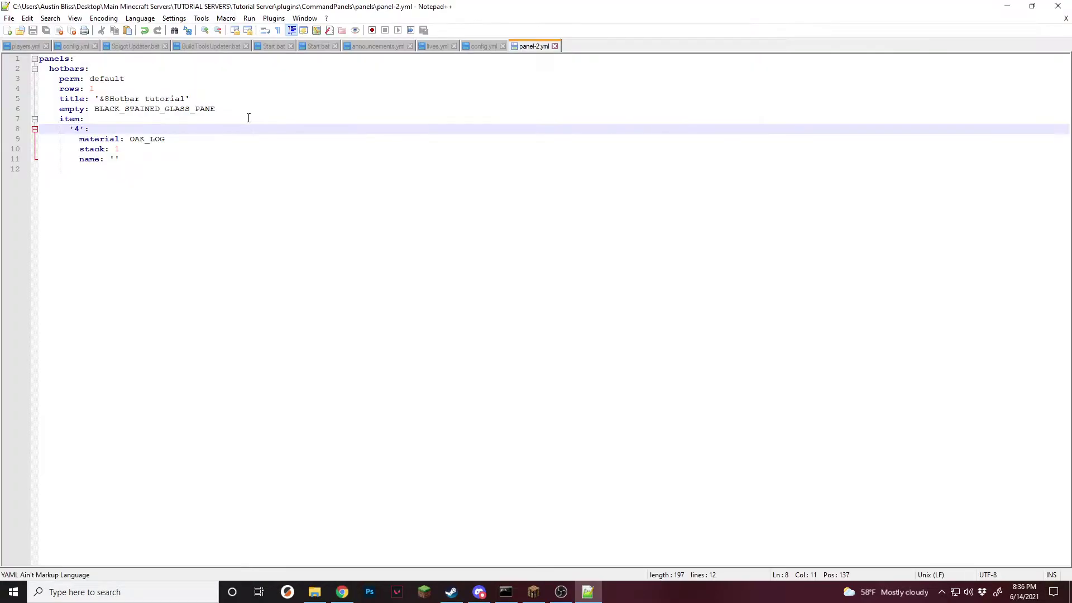
left_click(262, 100)
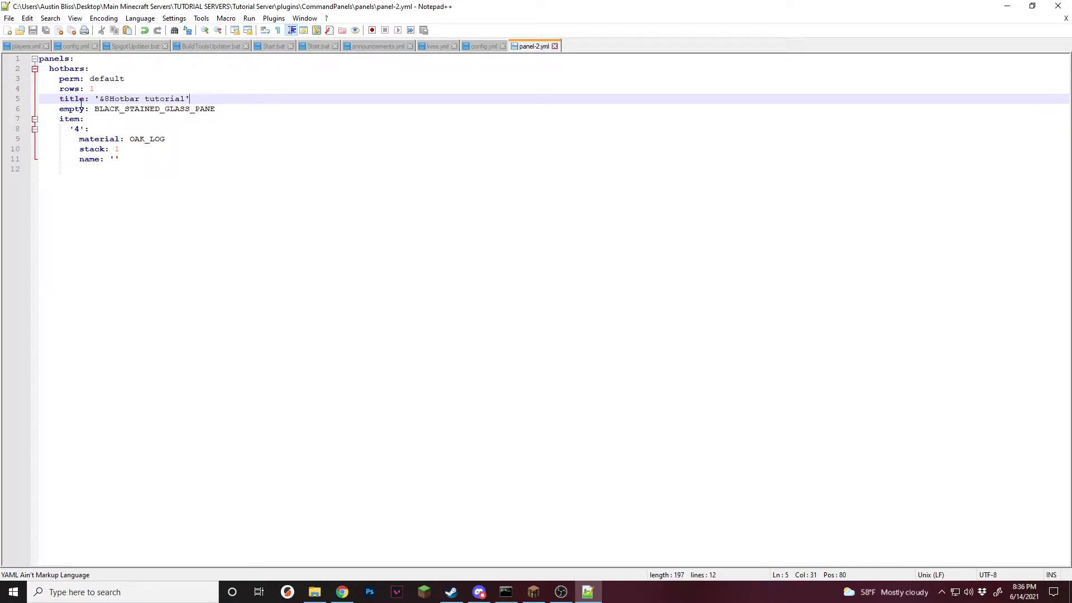
left_click_drag(231, 110, 60, 78)
left_click_drag(71, 129, 136, 153)
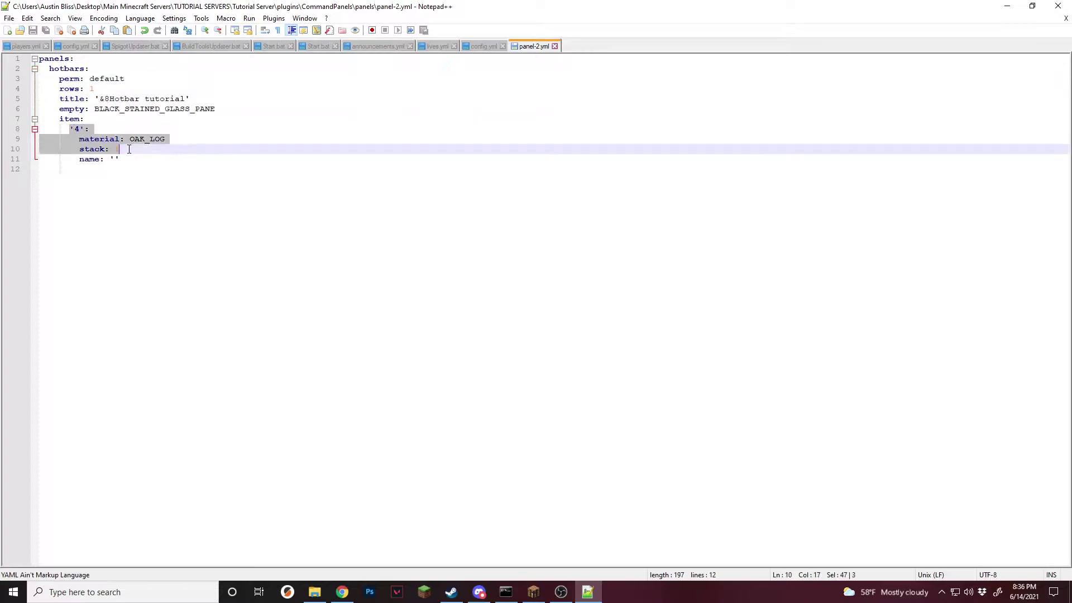
left_click(243, 101)
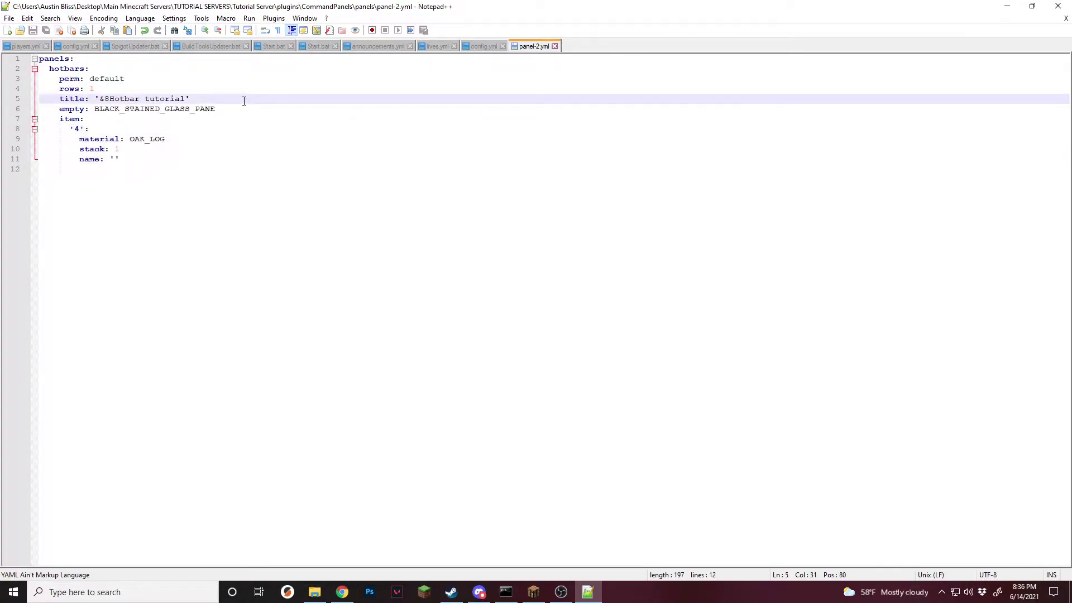
key("Return")
type("open-wit")
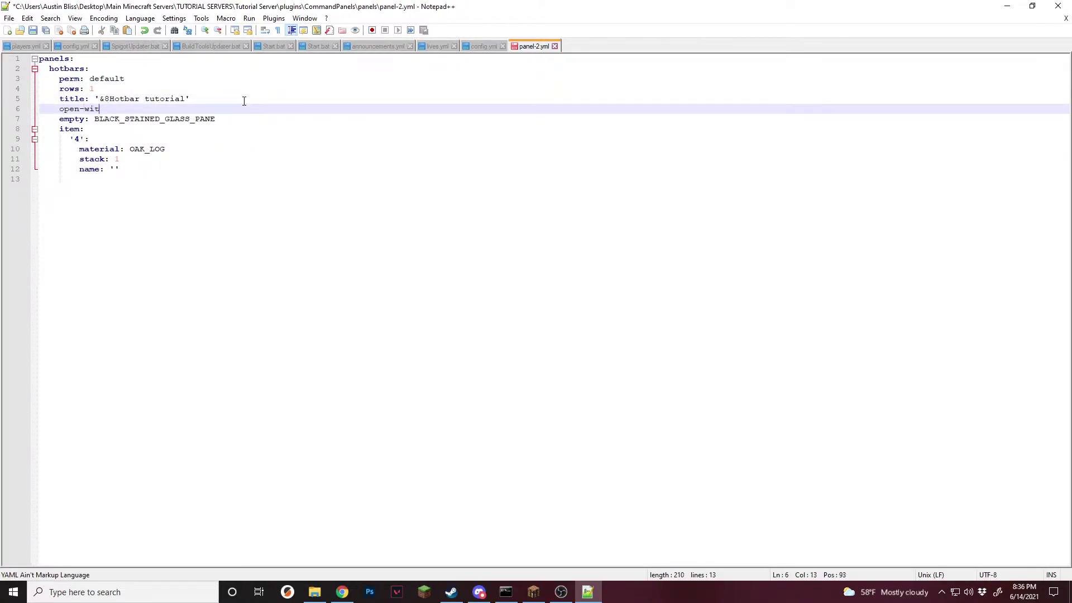
type("h-item:")
key("Return")
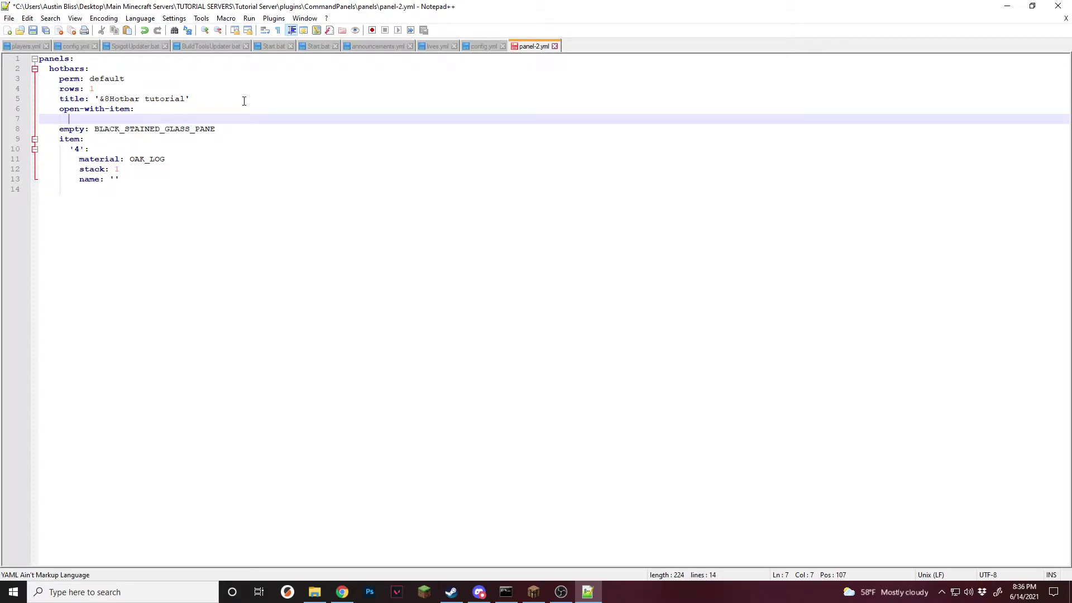
Give the open-with-item section the entries material: COMPASS and name: '&Click me'
type("material: COMPASS")
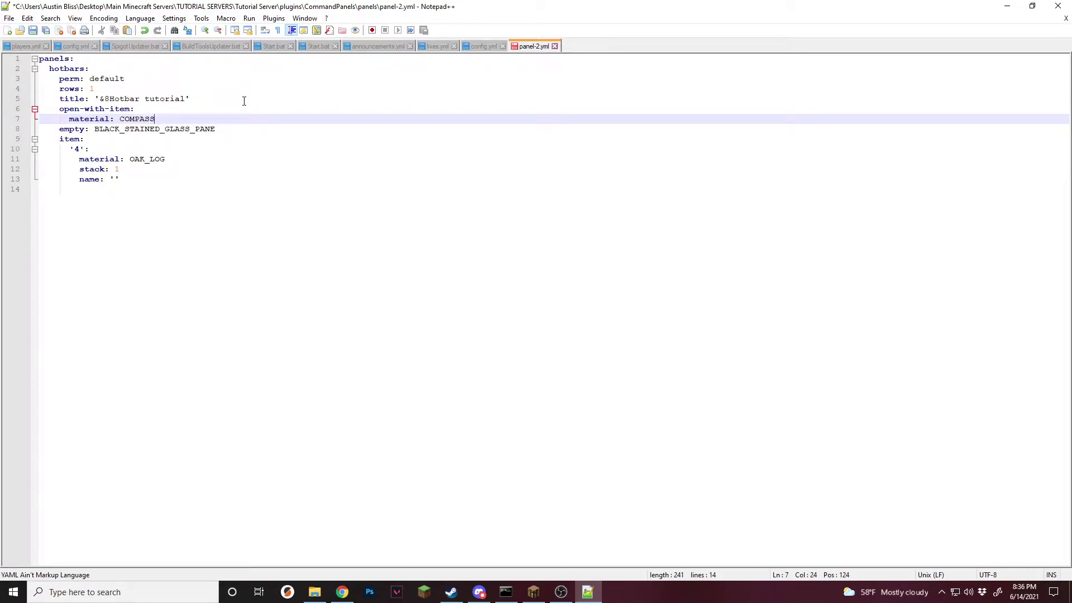
key("Return")
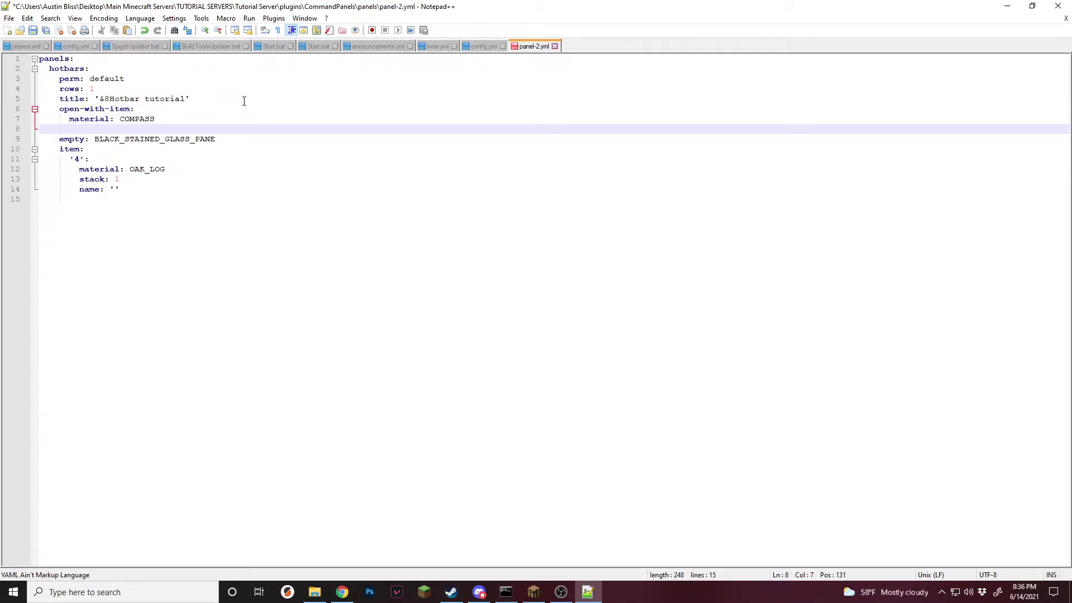
type("name: ''")
key("Left")
type("&Click")
key("BackSpace")
key("BackSpace")
key("BackSpace")
type("ck me")
Add a lore: list to the hotbar item with the single line "- click to open panels"
key("Return")
type("lore:")
key("Return")
type("- ")
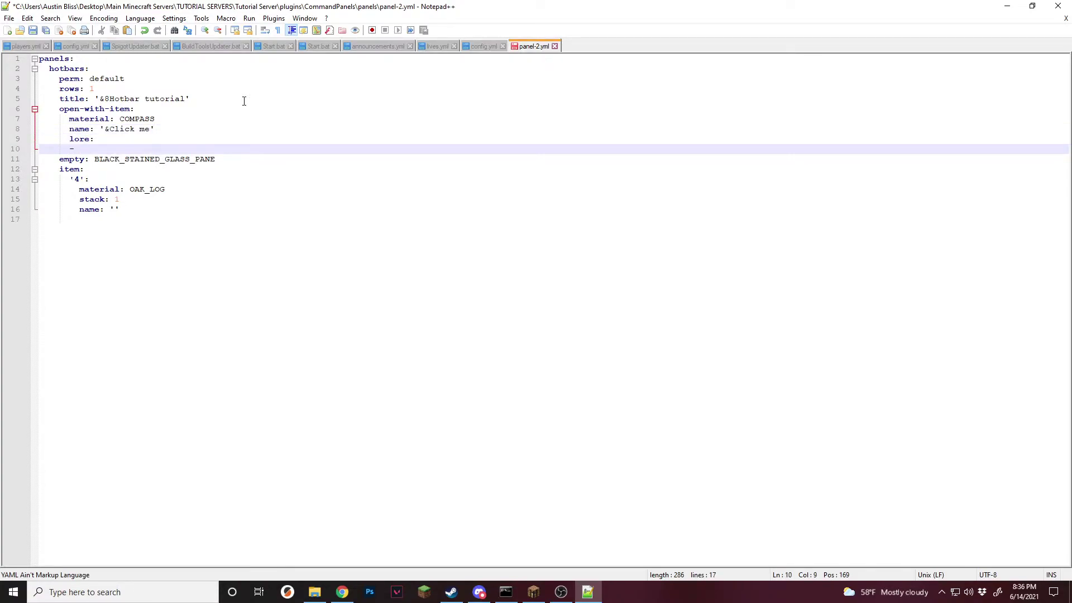
type("click to open p")
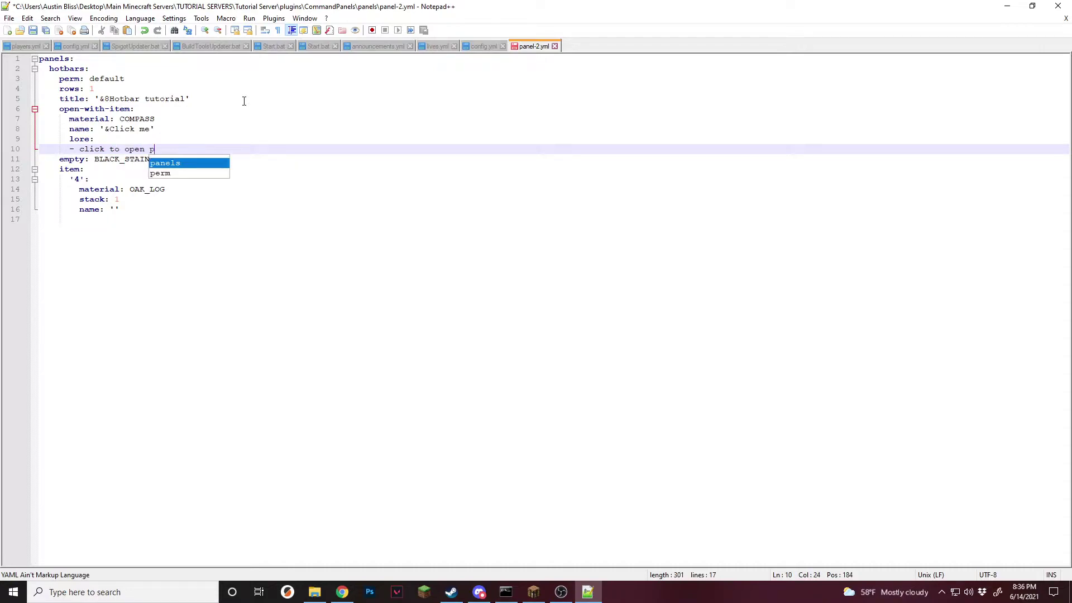
type("anel")
key("Return")
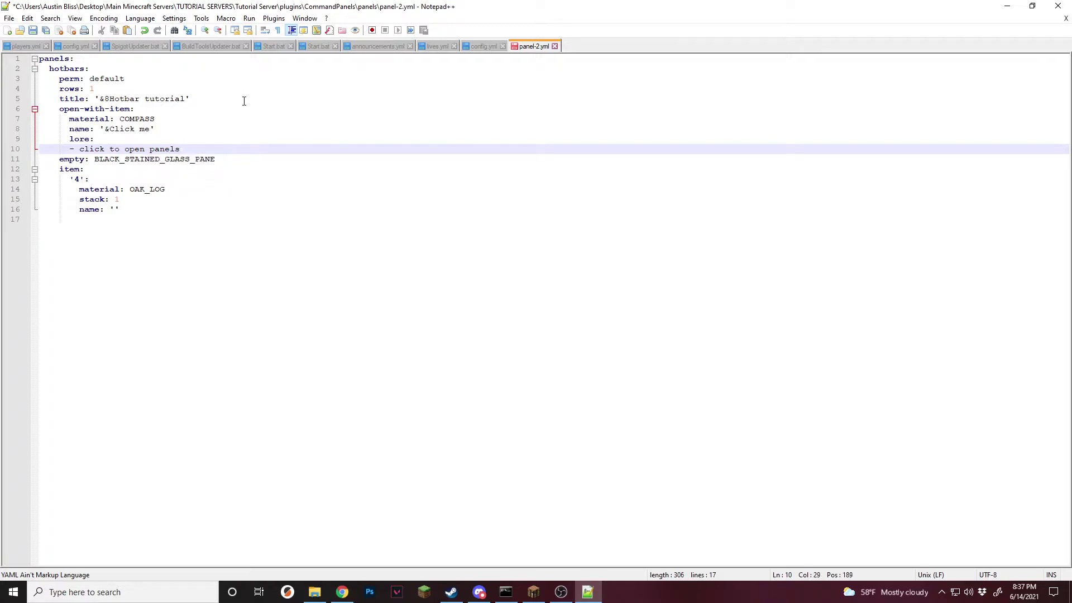
Add the entry stationary: 4 below the lore of the open-with-item section
key("Return")
type("stat")
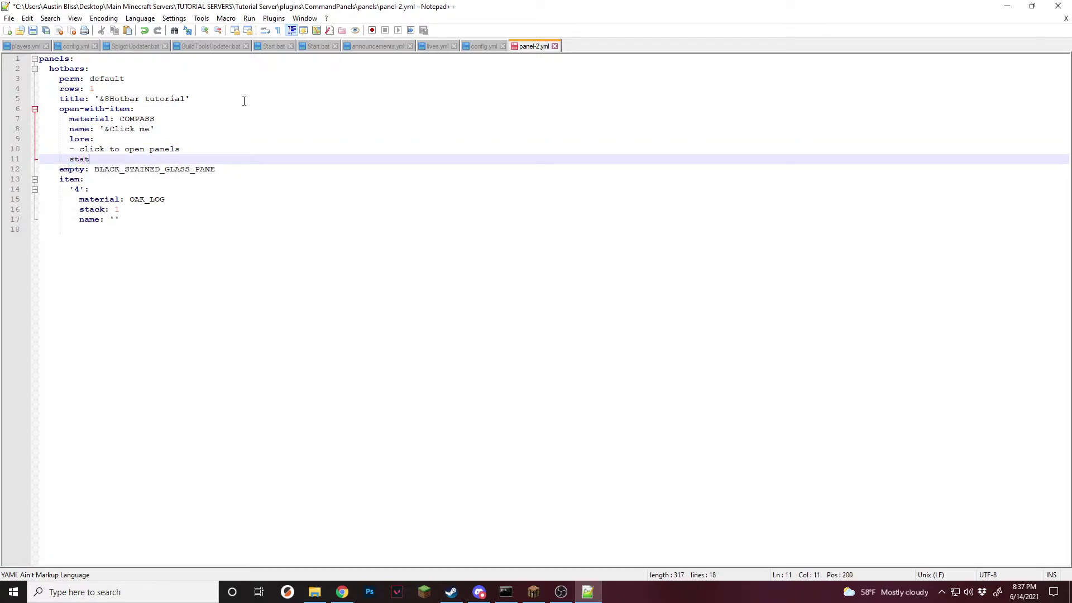
type("ionart")
type(": 4")
Add a commands: list containing "- open= hotbars" to the hotbar item and save panel-2.yml
key("Return")
type("commands:")
key("Return")
type("- ")
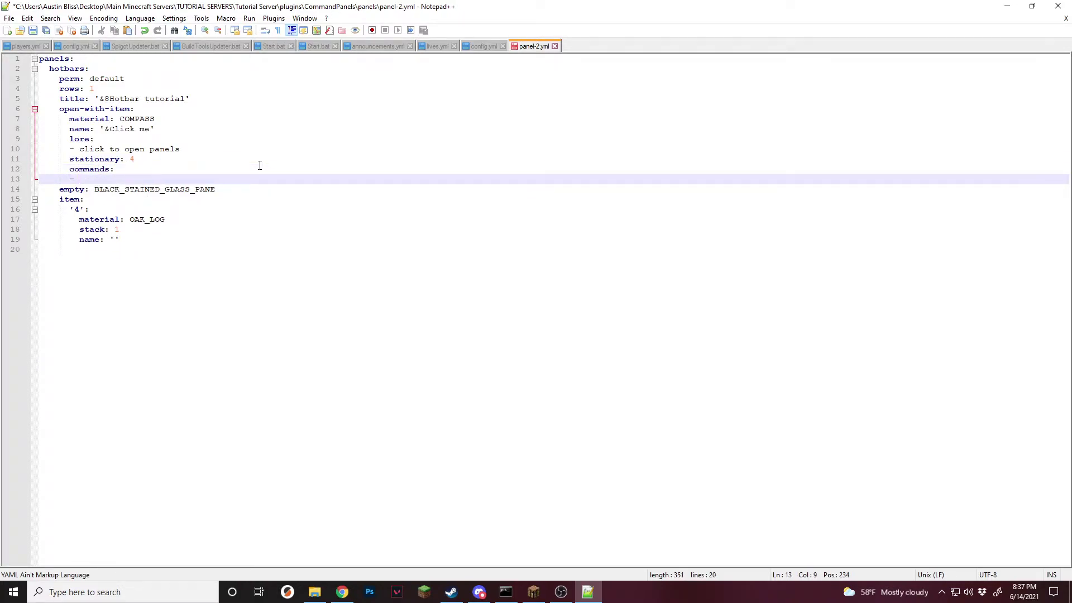
type("open= hotbars")
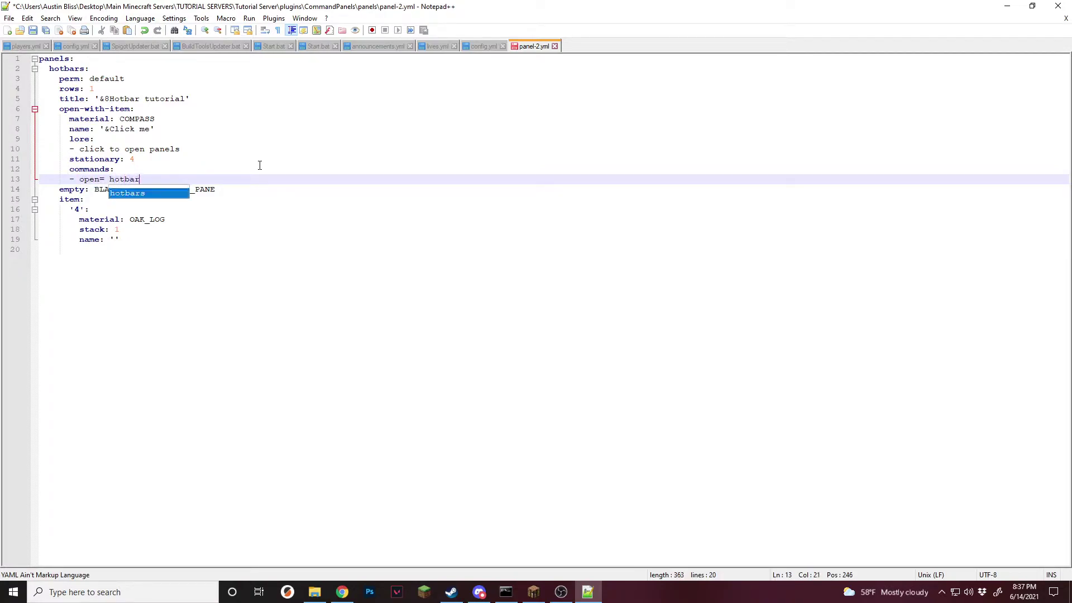
key("ctrl+s")
key("Escape")
Review the whole open-with-item block from its heading to the open= hotbars command
key("shift+Up")
key("shift+Up")
key("shift+Up")
key("shift+Up")
key("shift+Up")
key("shift+Up")
key("shift+Up")
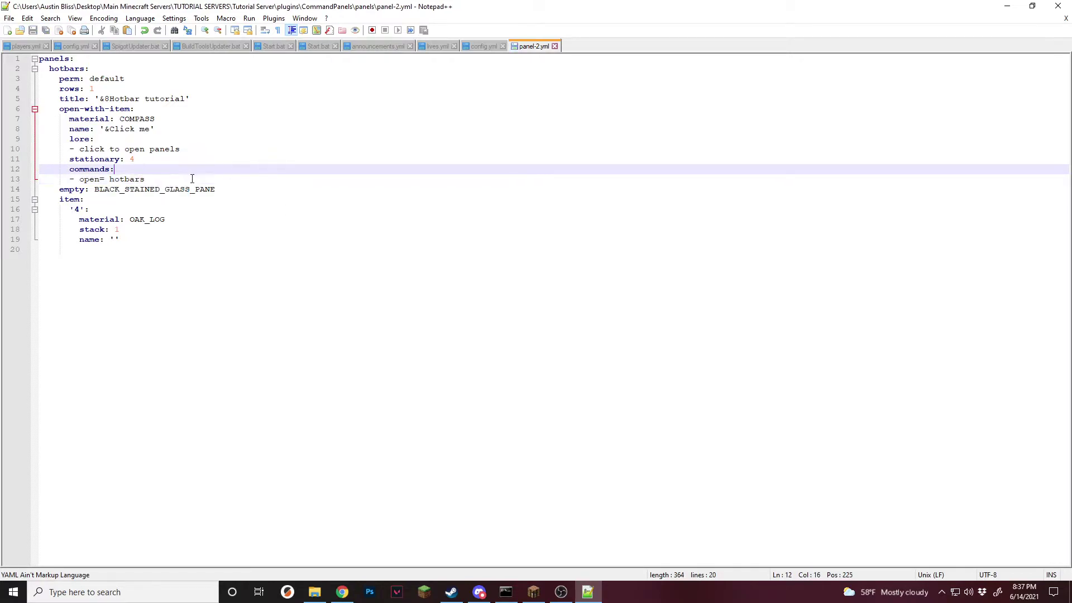
key("shift+Home")
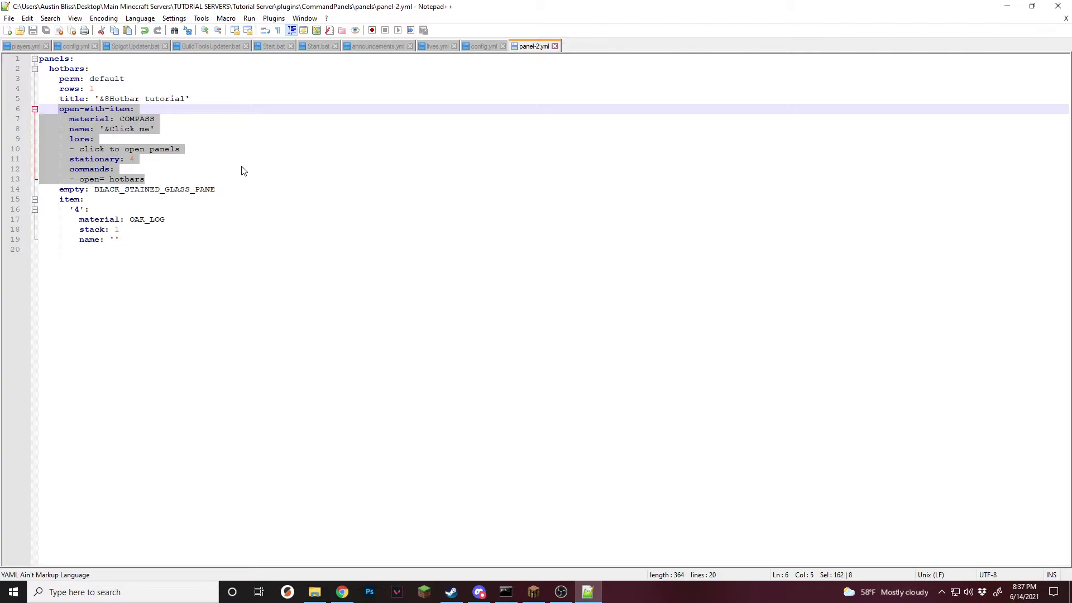
left_click(171, 177)
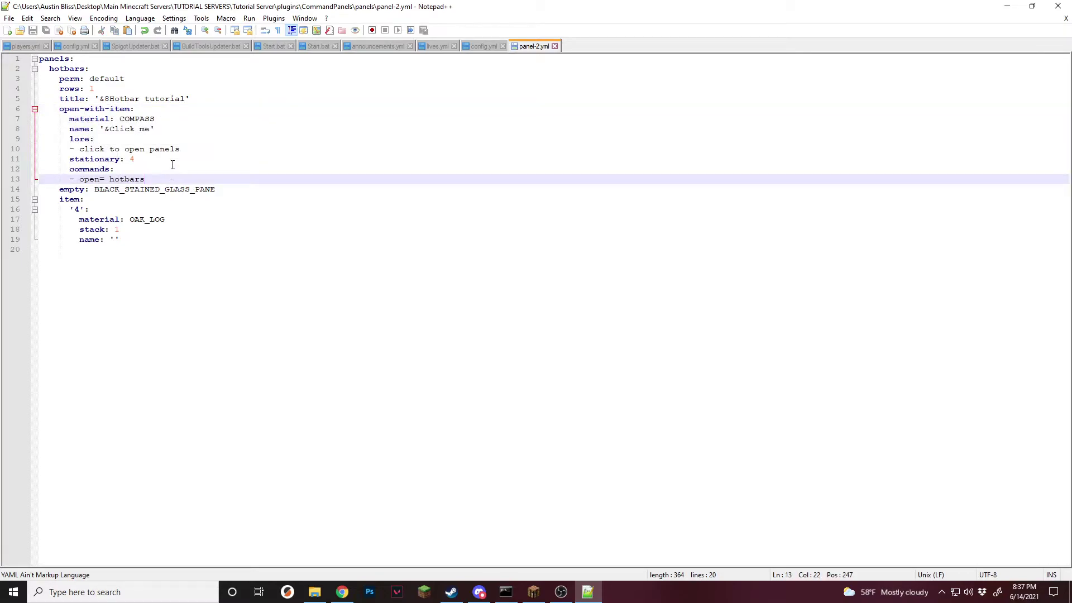
Switch to Minecraft, reload the CommandPanels plugin with /cpr and rejoin the server
left_click(172, 165)
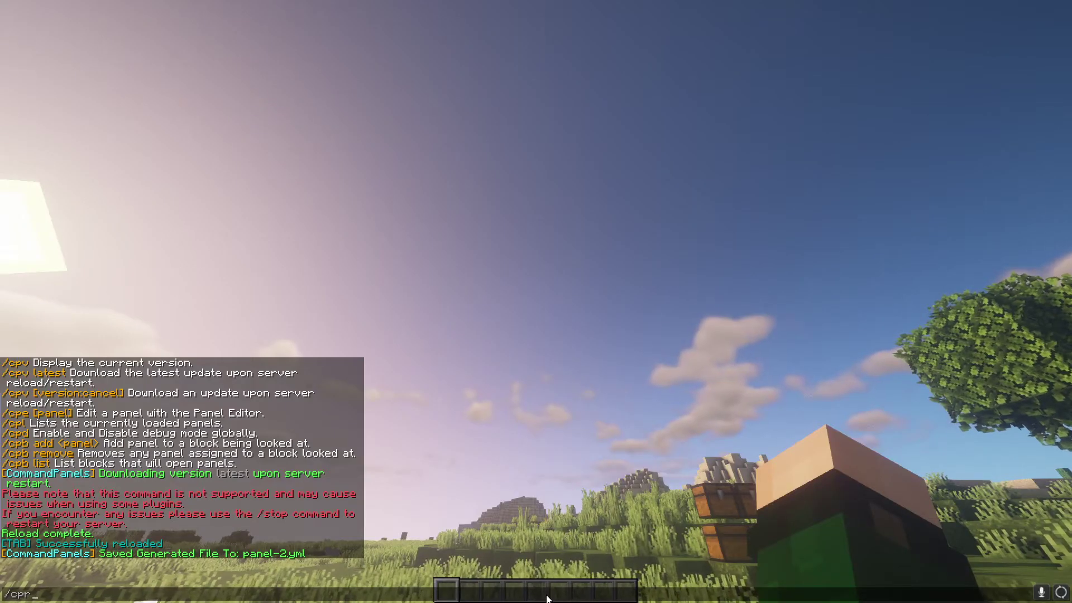
key("Return")
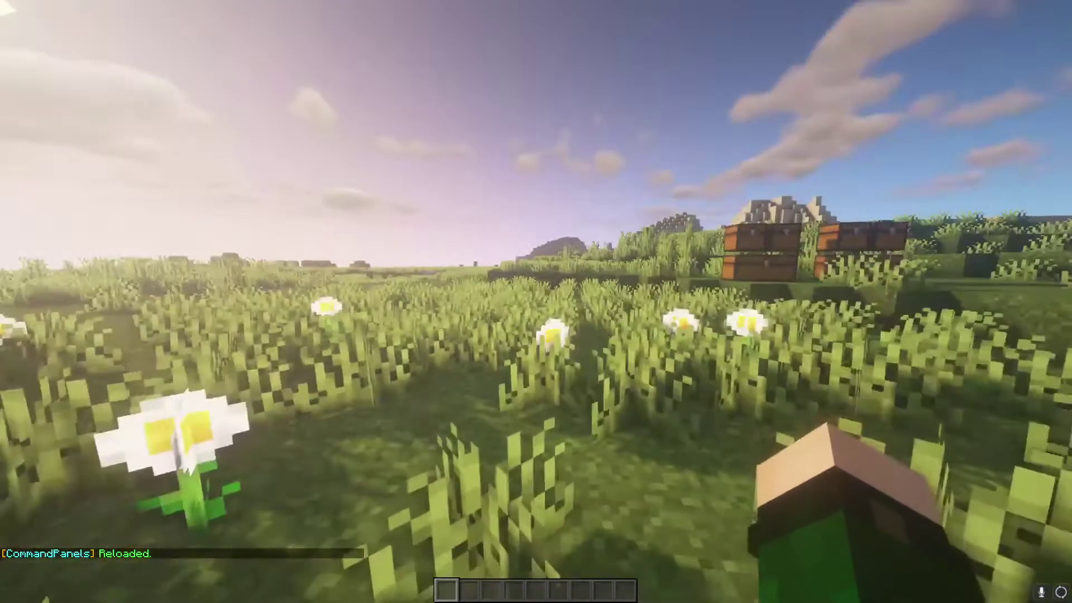
key("Escape")
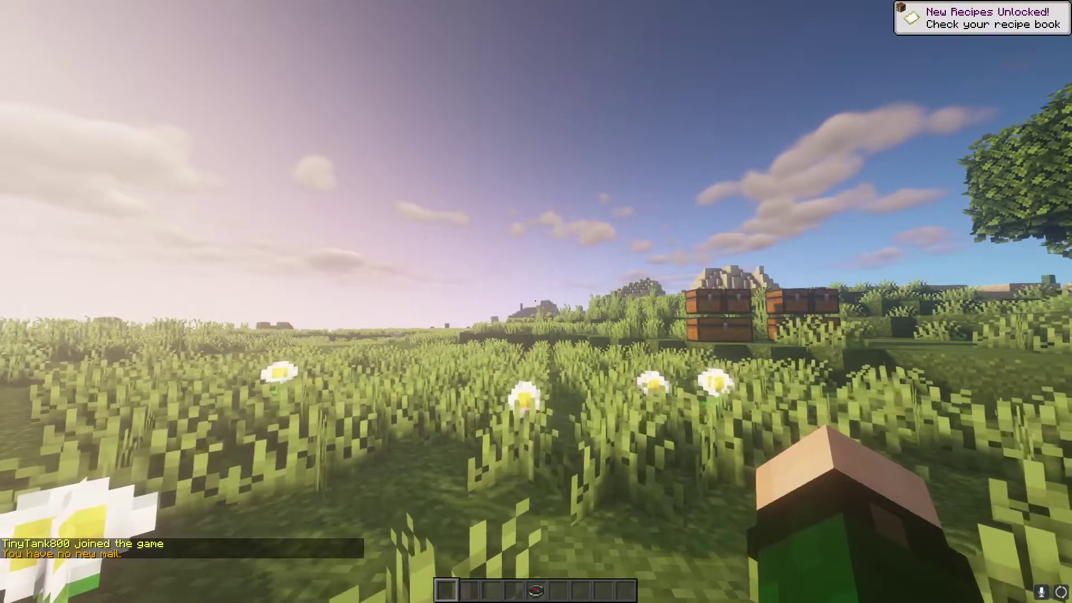
Inspect the compass in the inventory, open the hotbars panel with it from the hotbar and try to take the Oak Log
key("e")
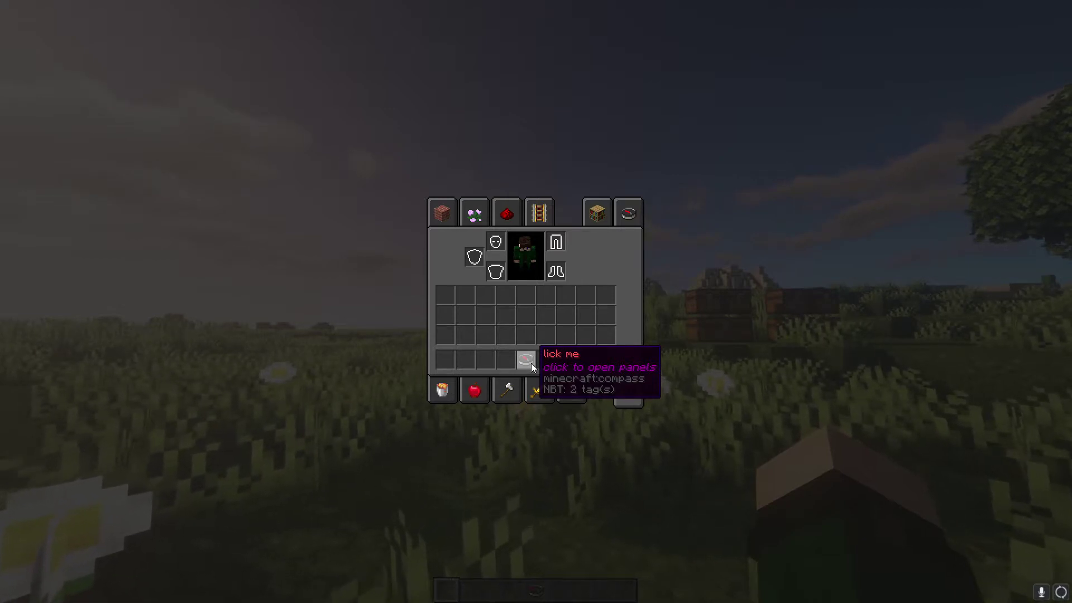
key("e")
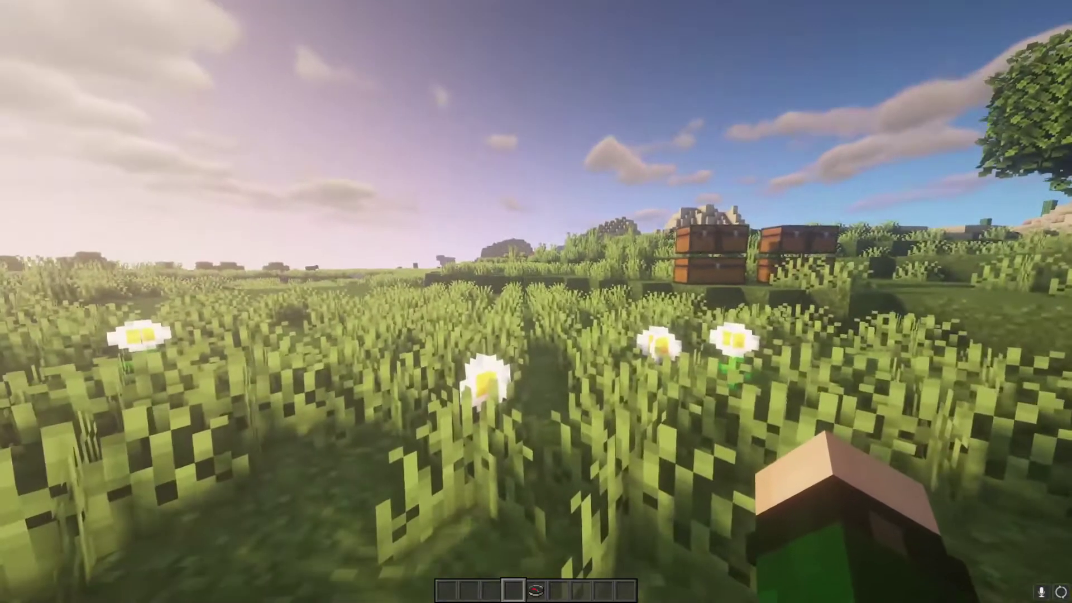
scroll(535, 302, "down", 1)
key("e")
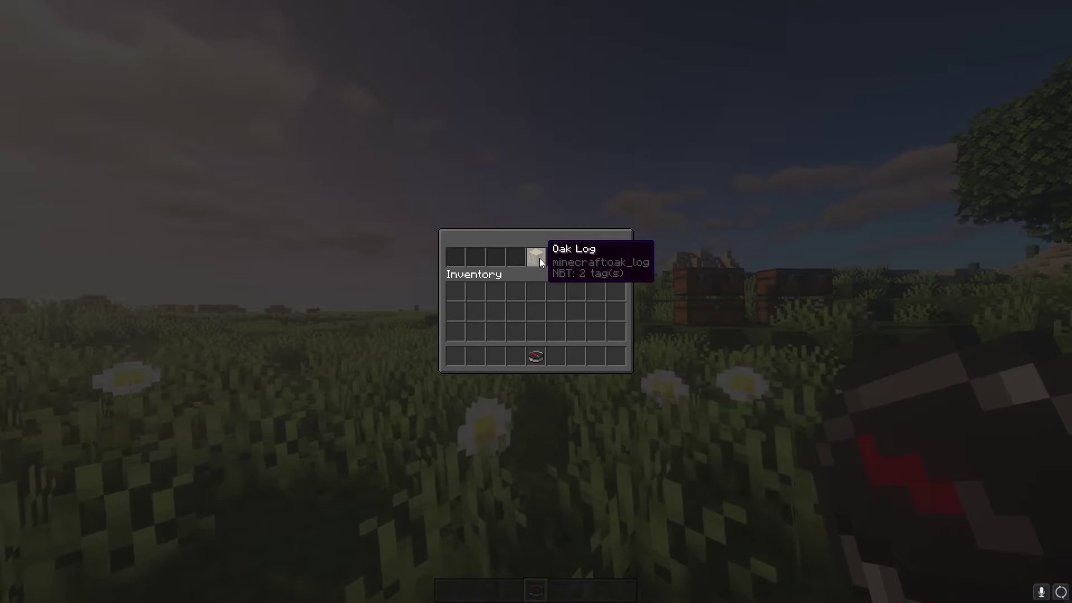
left_click(539, 258)
Test whether the stationary compass can be moved inside the inventory, closing the hotbars panel after the attempt
key("e")
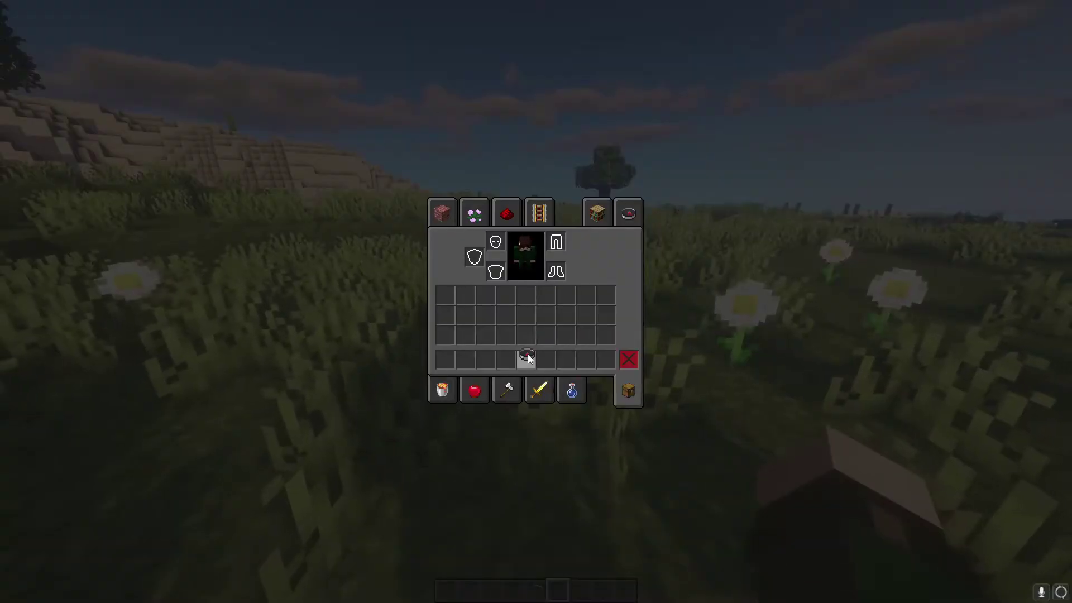
key("e")
key("e")
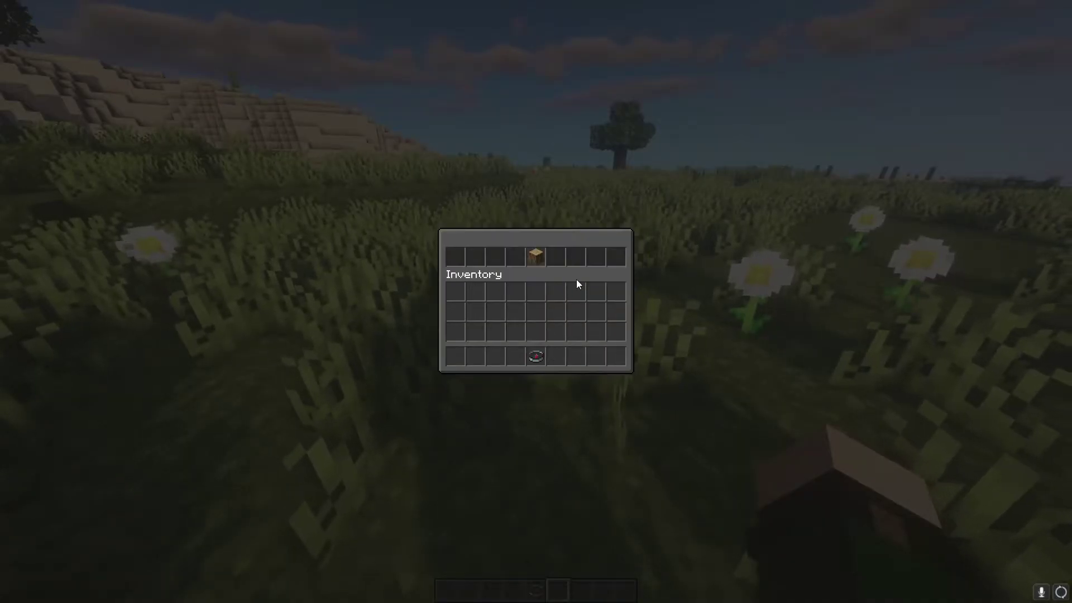
key("e")
key("e")
key("e")
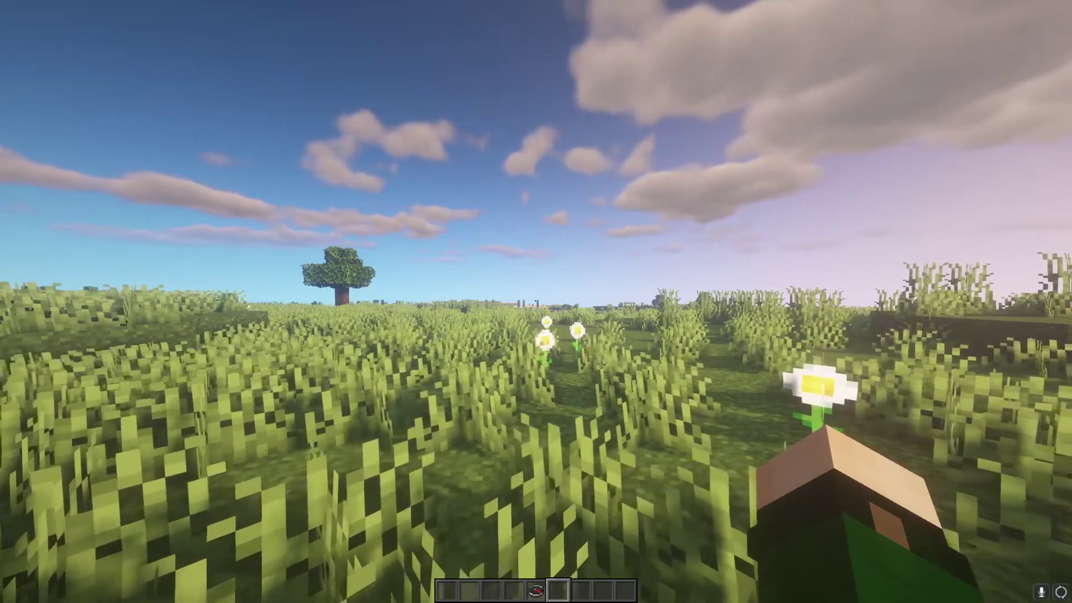
key("e")
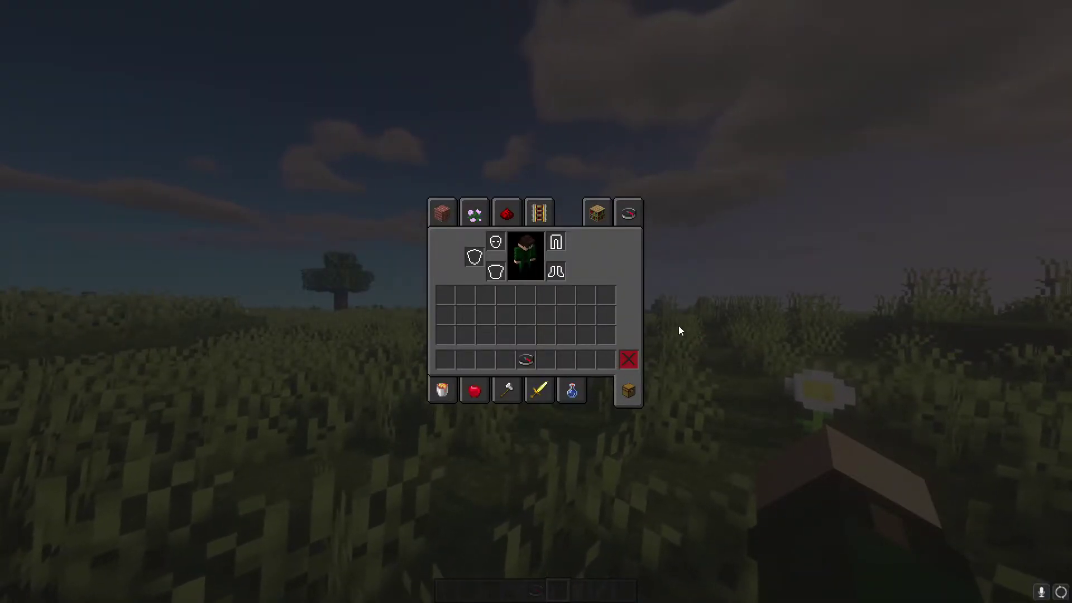
key("e")
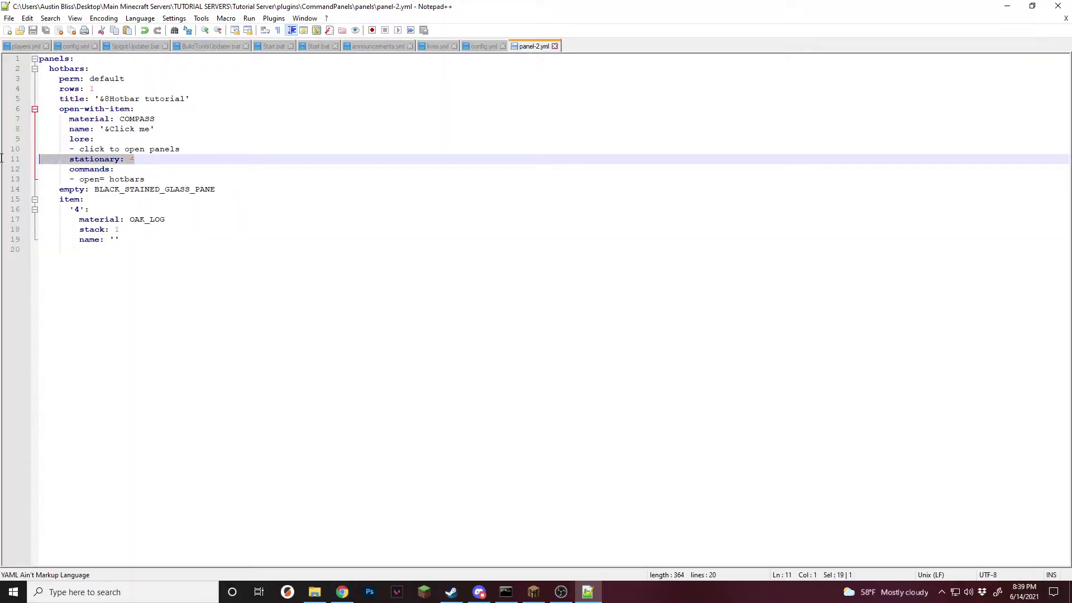
In Notepad++, delete the stationary: 4 line from the open-with-item section and save panel-2.yml
key("BackSpace")
key("BackSpace")
key("ctrl+s")
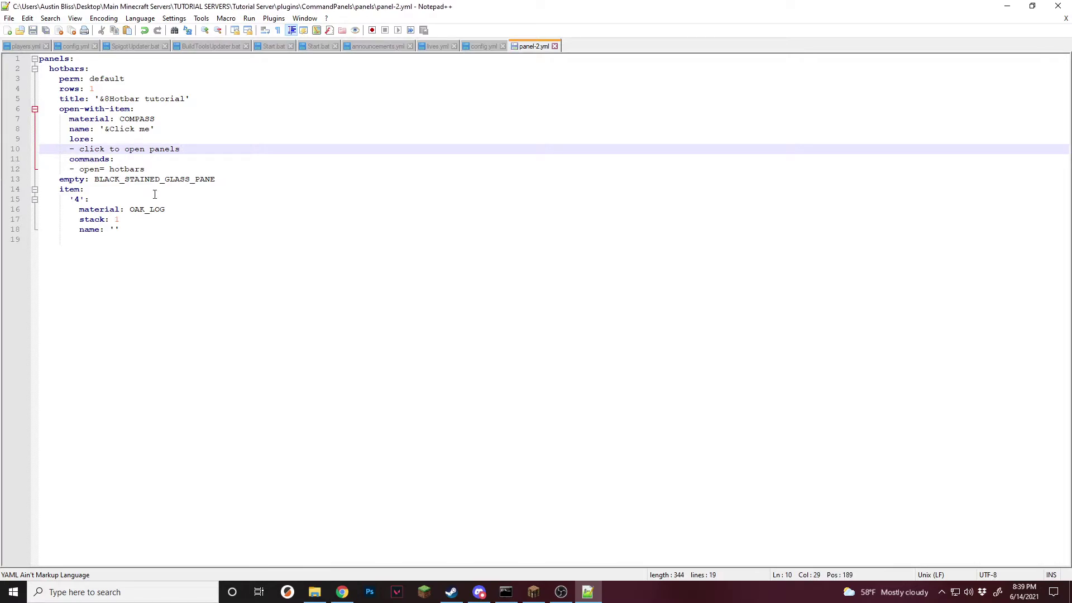
Switch to Minecraft, clear the player's inventory and reload CommandPanels with /cpr
left_click(533, 592)
key("Return")
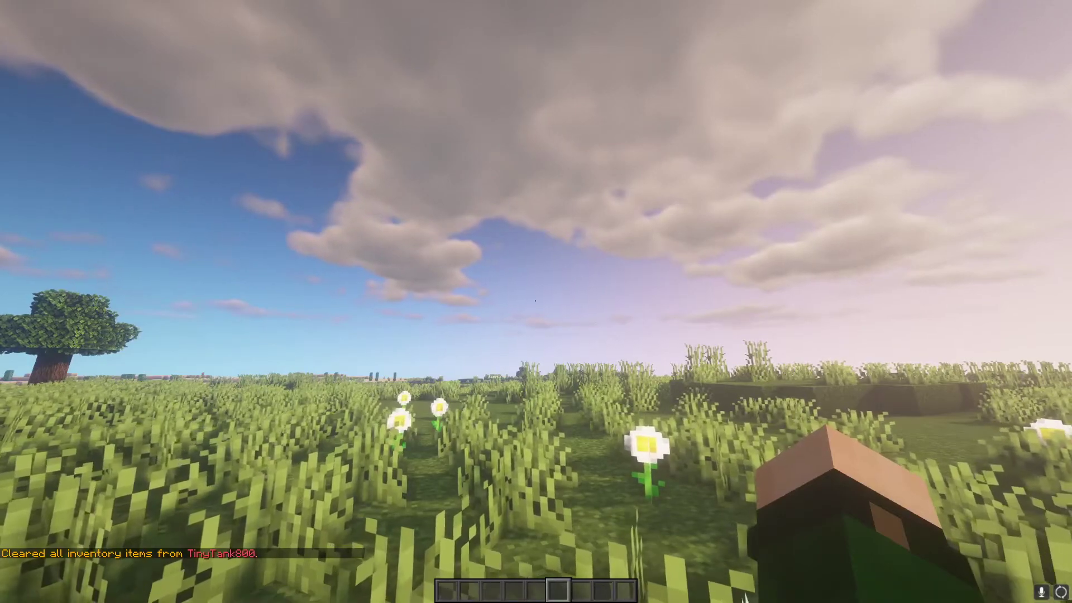
type("/cpr")
key("Return")
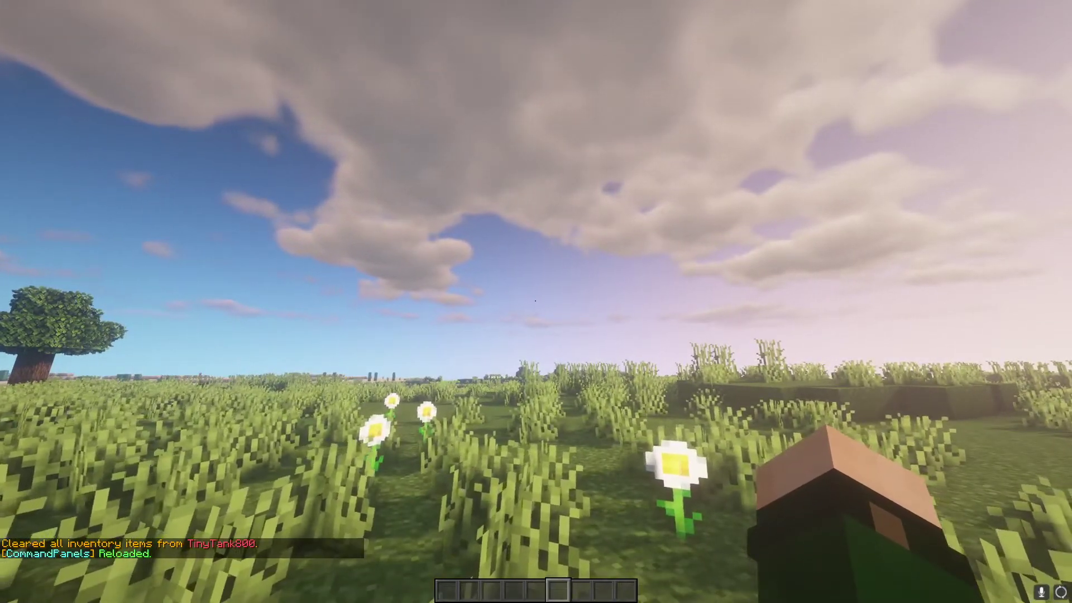
Check the inventory for the compass, rejoin the server and check the inventory again
key("e")
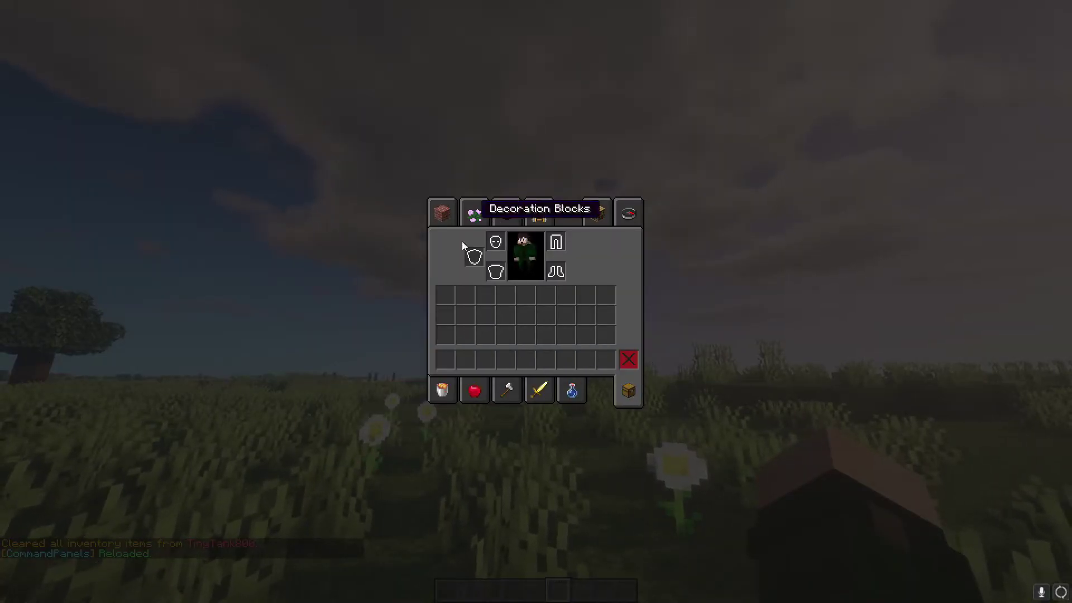
key("e")
key("Escape")
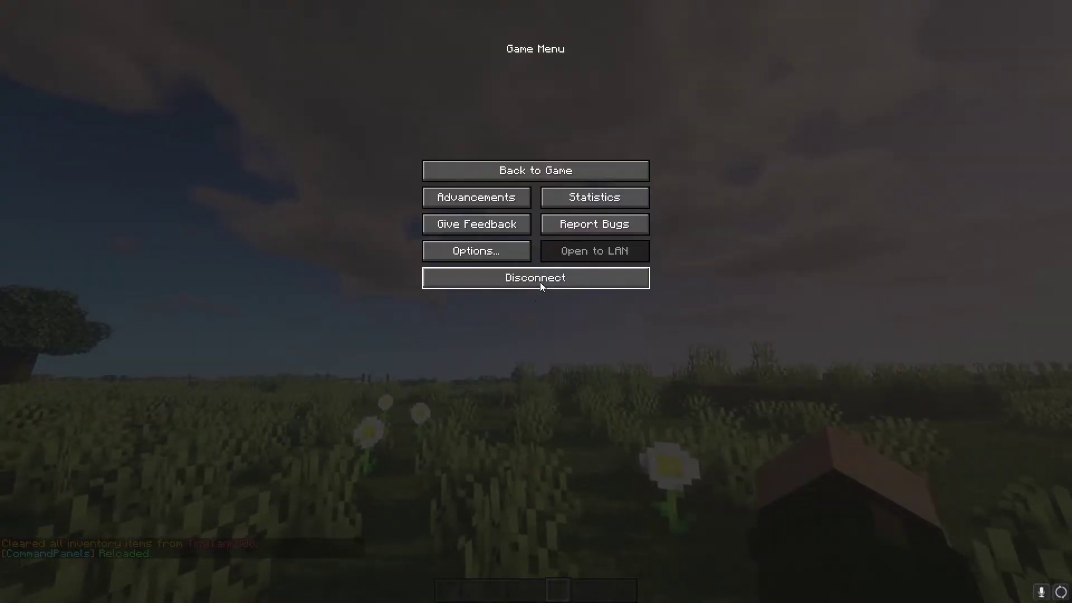
left_click(541, 282)
key("e")
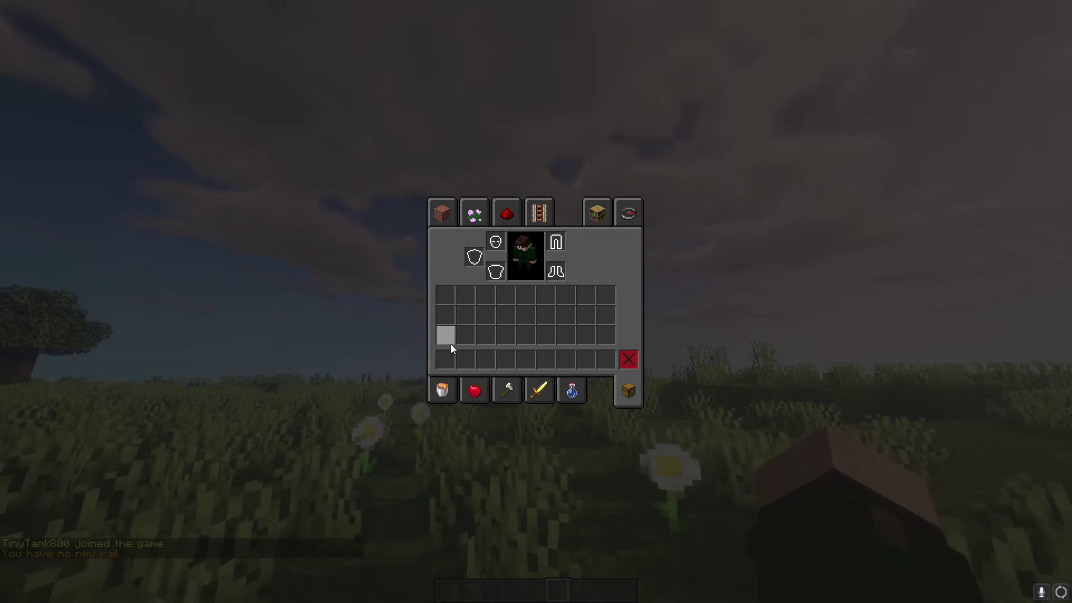
key("e")
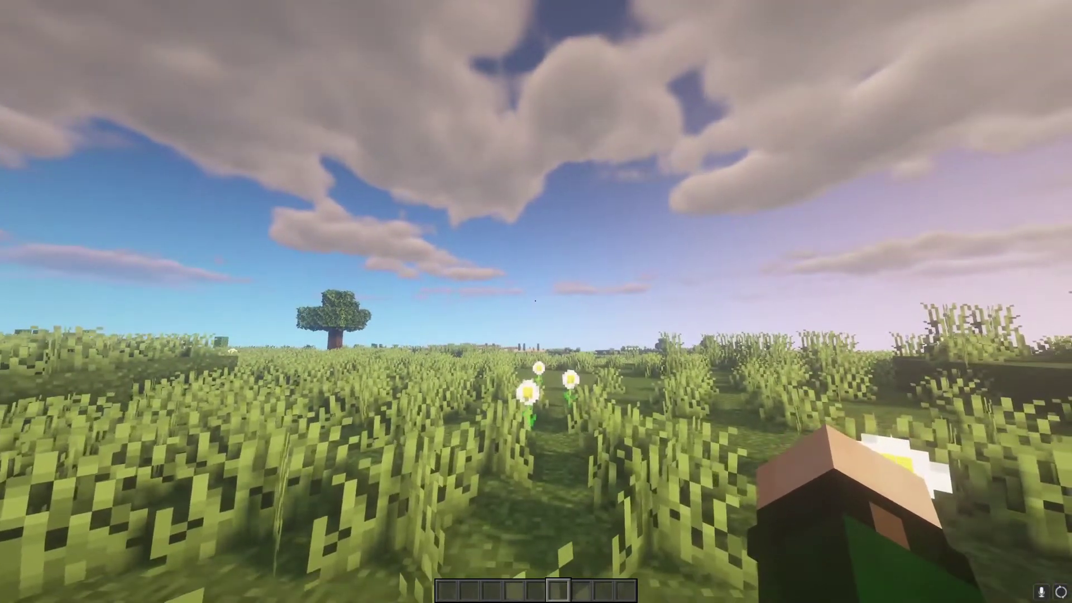
Give yourself the panel's opening item with the command /cp hotbars item
key("slash")
type("cp ")
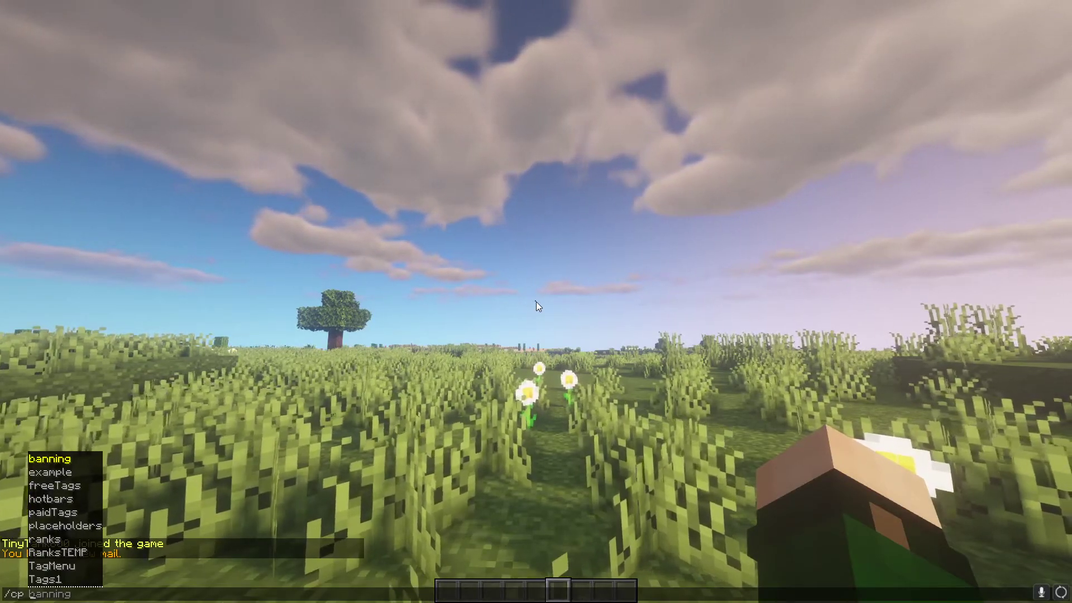
type("hotbars")
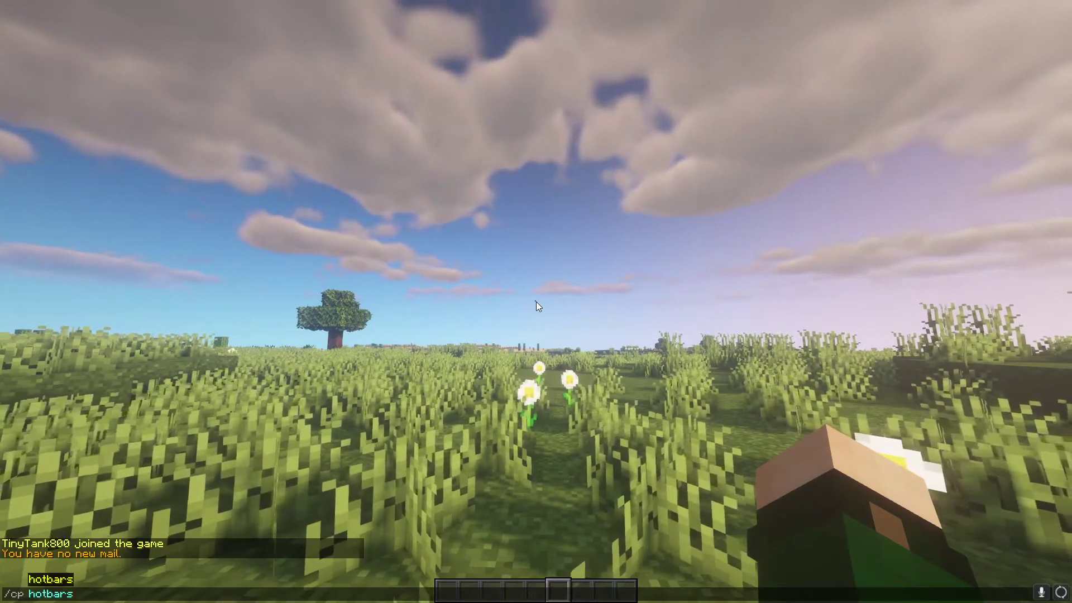
type(" item")
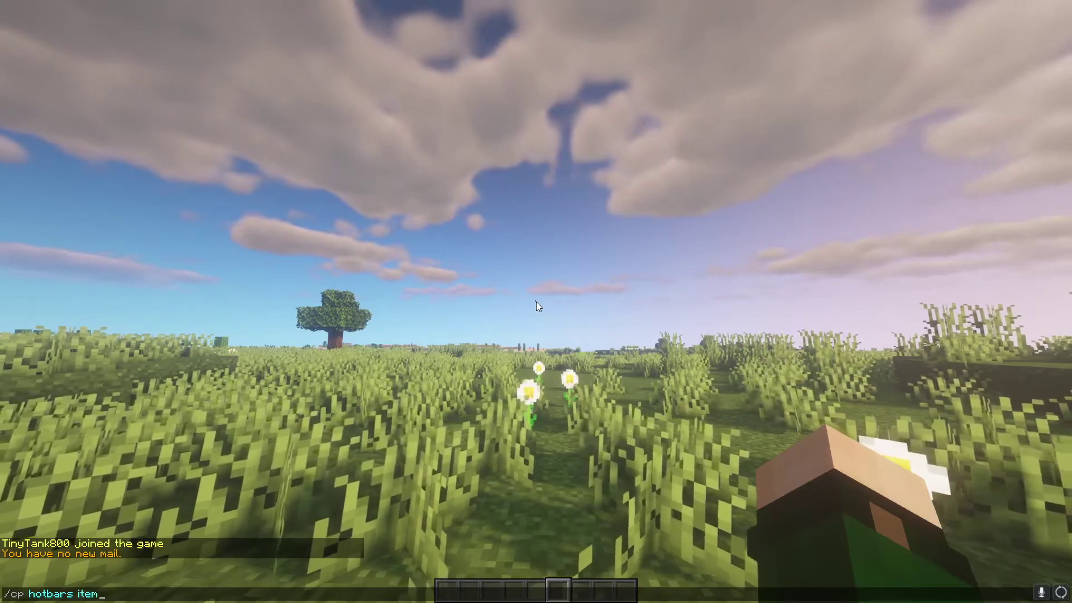
key("Return")
Move the compass between several inventory slots and send it back to the first hotbar slot
key("e")
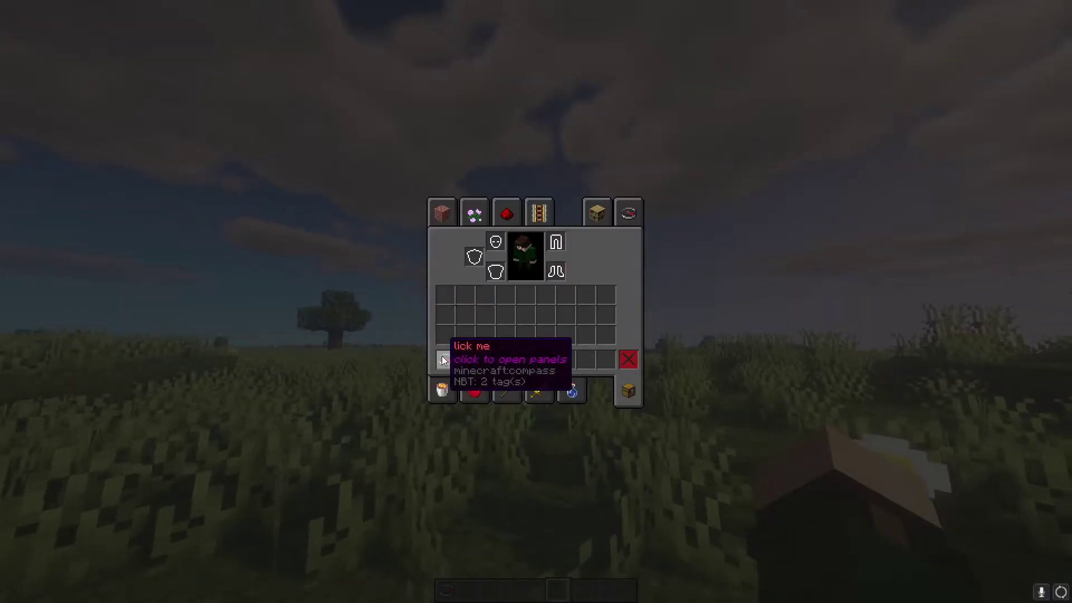
left_click(441, 356)
left_click(487, 335)
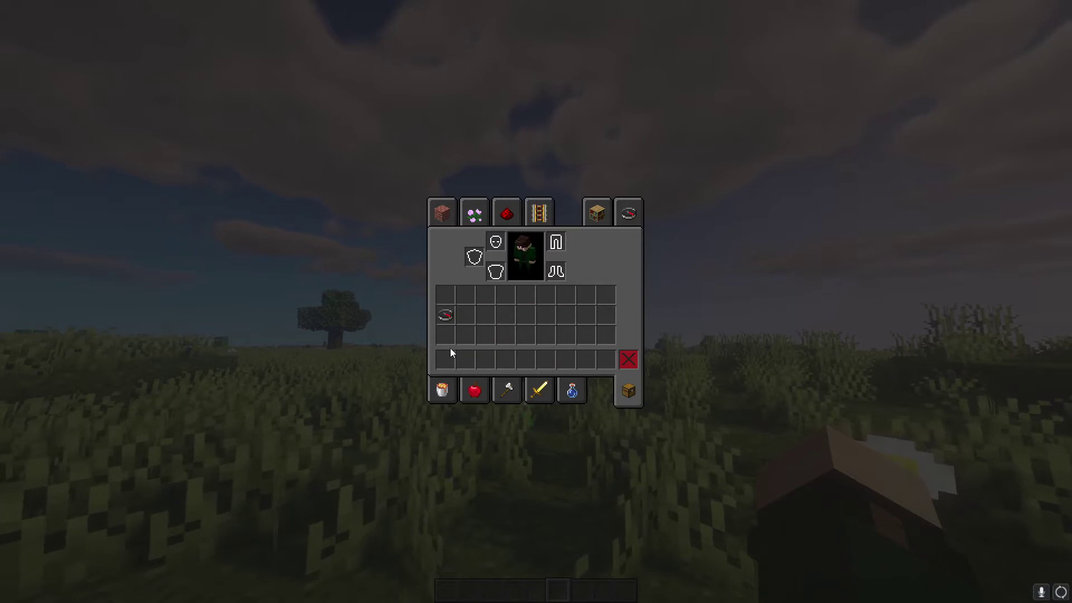
left_click(605, 294)
left_click(605, 294, "shift")
key("e")
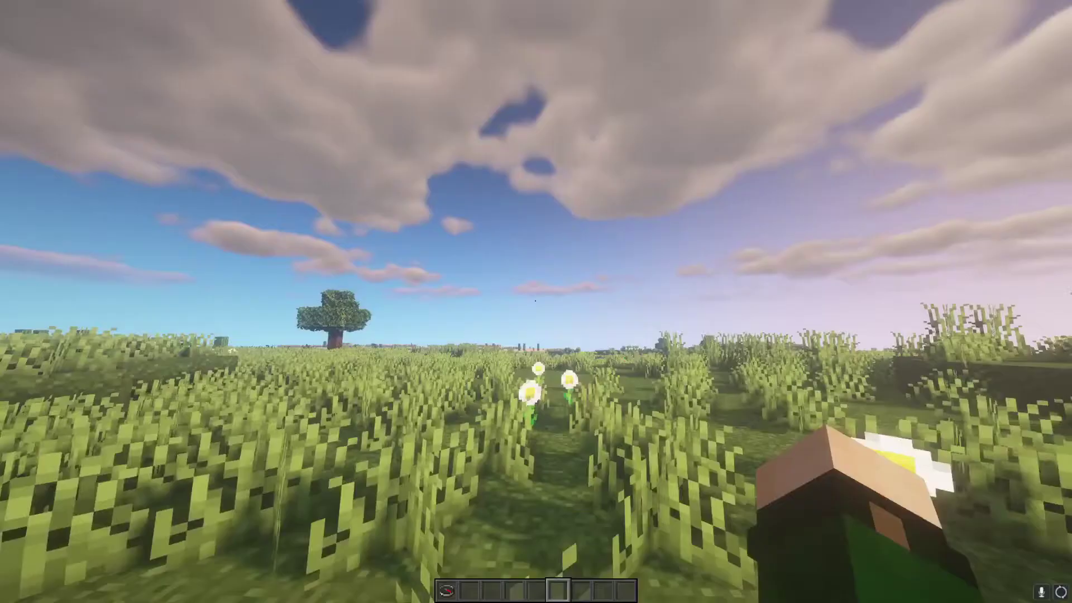
Drop the compass on the ground, pick it up again and open the hotbars panel with it
key("1")
key("q")
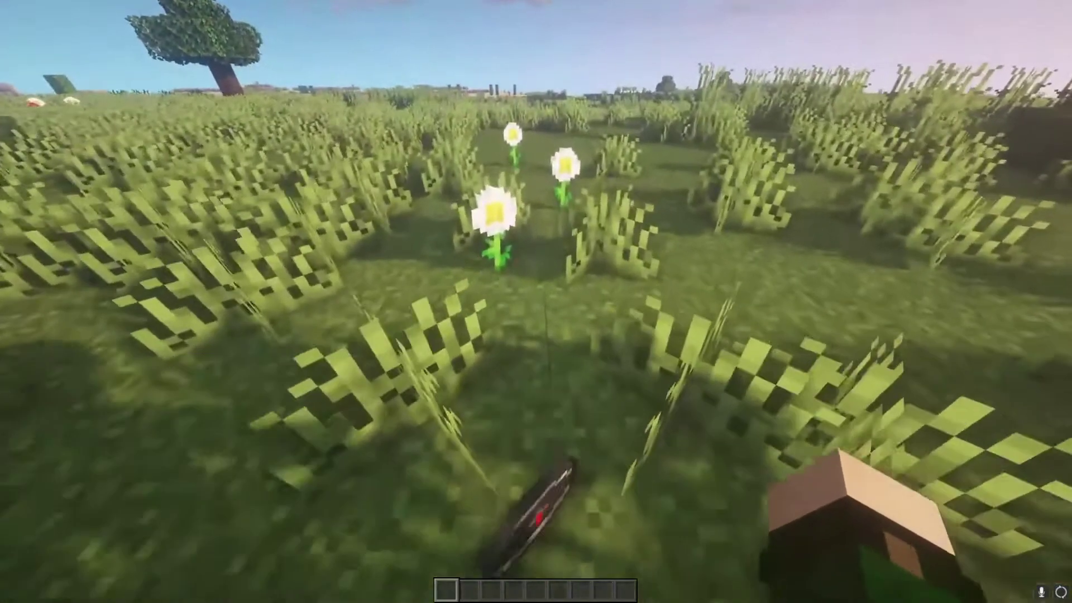
key("e")
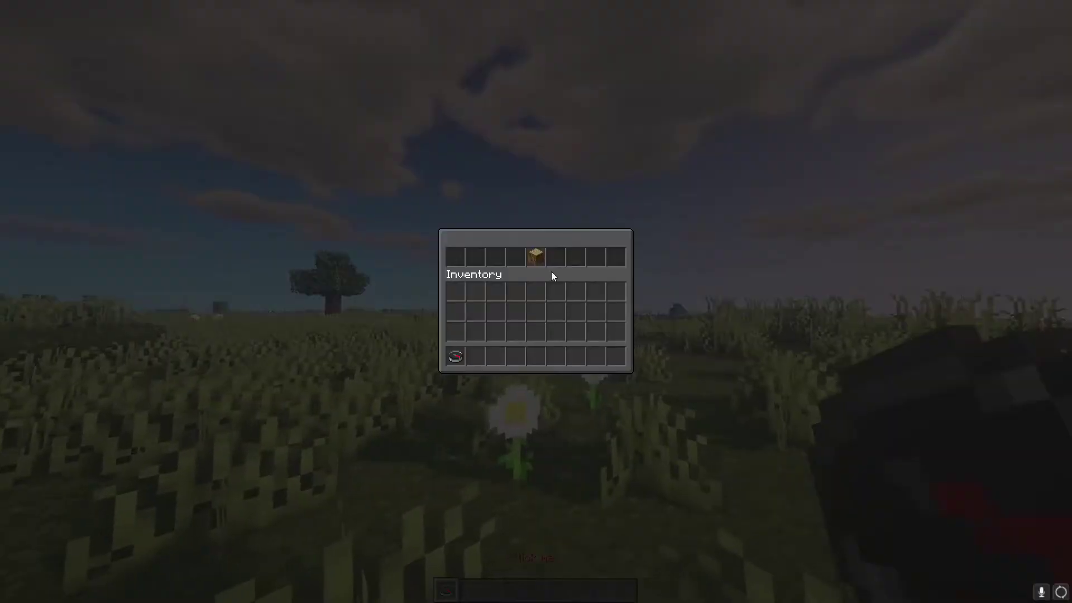
key("e")
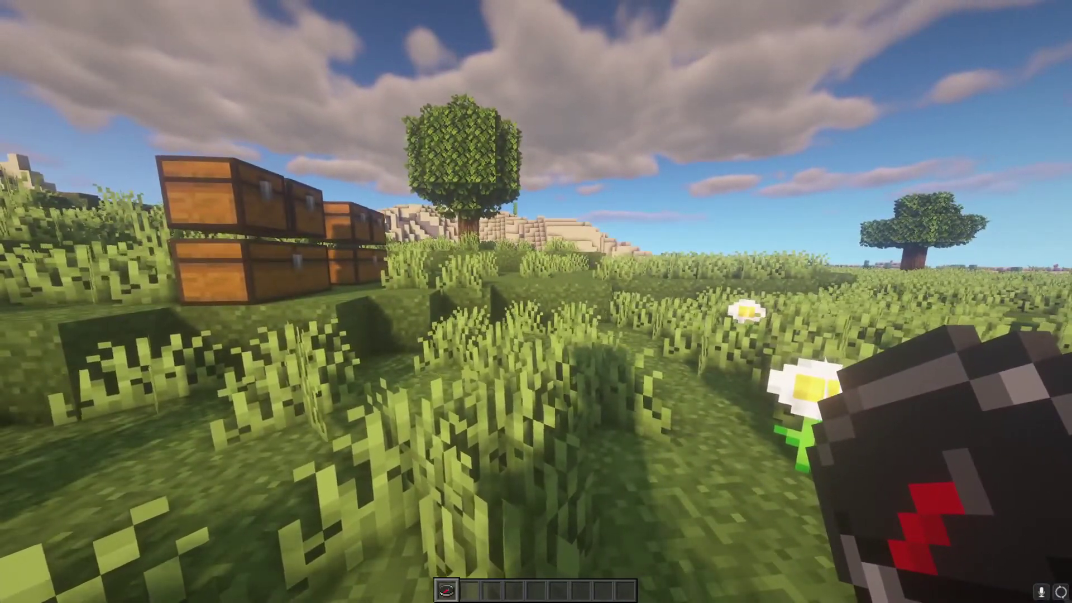
Move the compass from the first to the fifth hotbar slot
key("e")
left_click(443, 362)
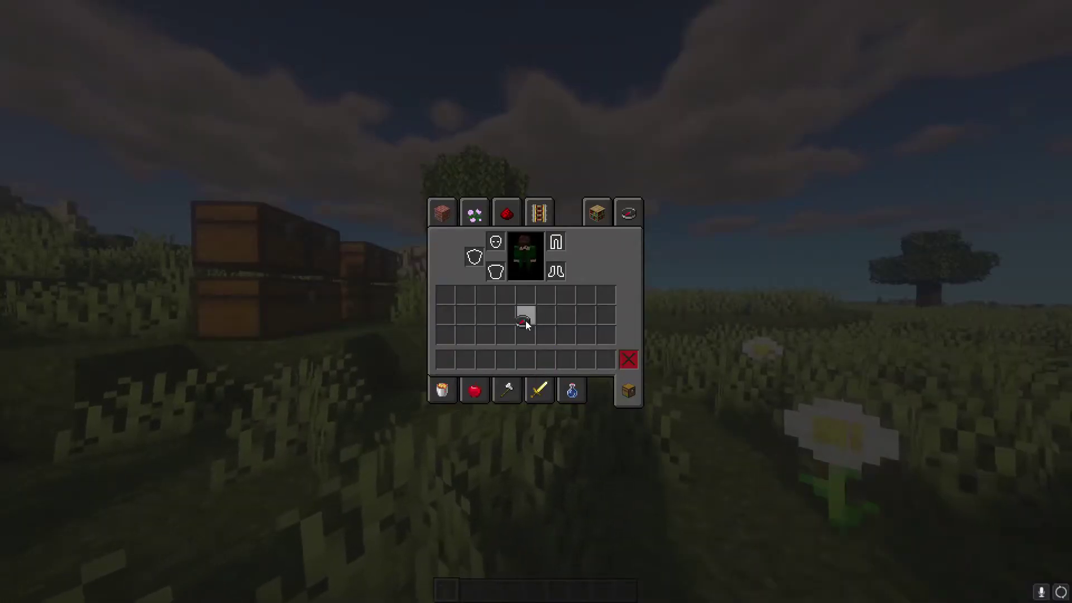
left_click(527, 318)
left_click(526, 318)
left_click(527, 361)
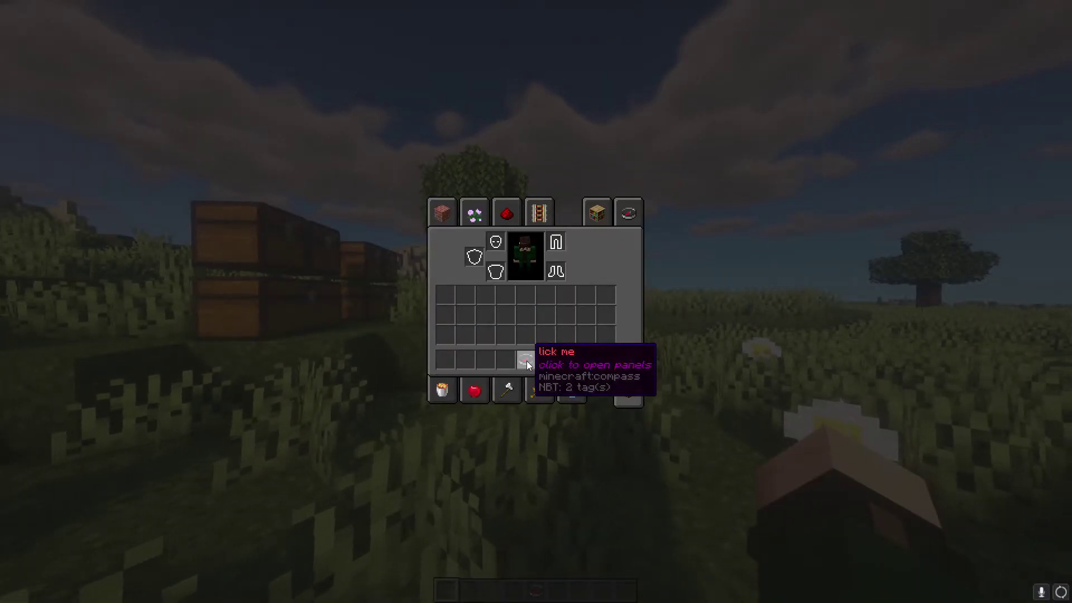
key("e")
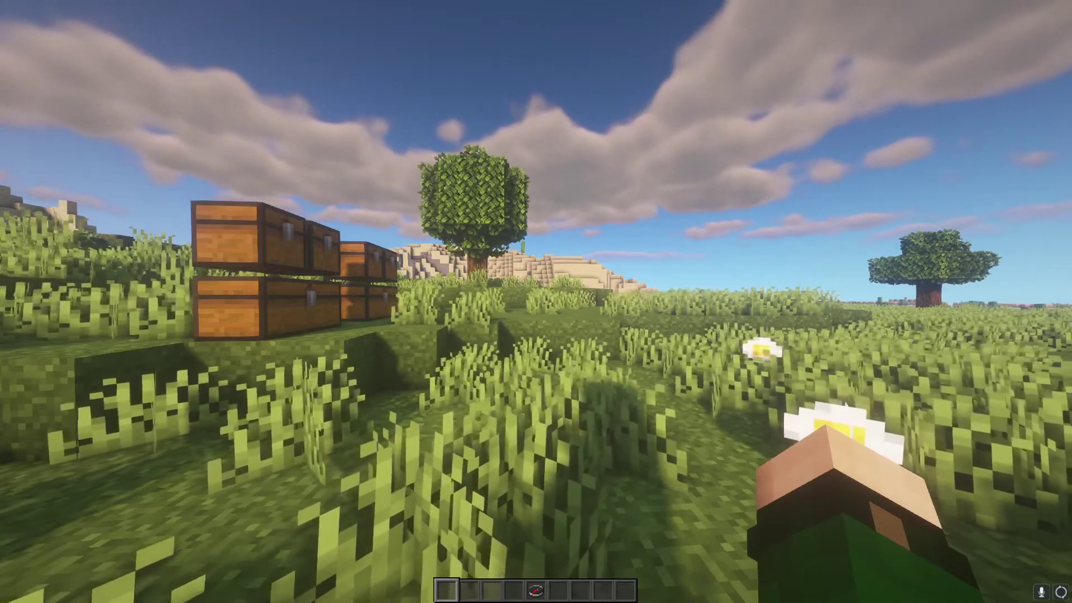
Give a second compass by running /cp hotbars item followed by the player's username, and inspect it in the inventory
key("slash")
type("cp hotbars item TinyTank800")
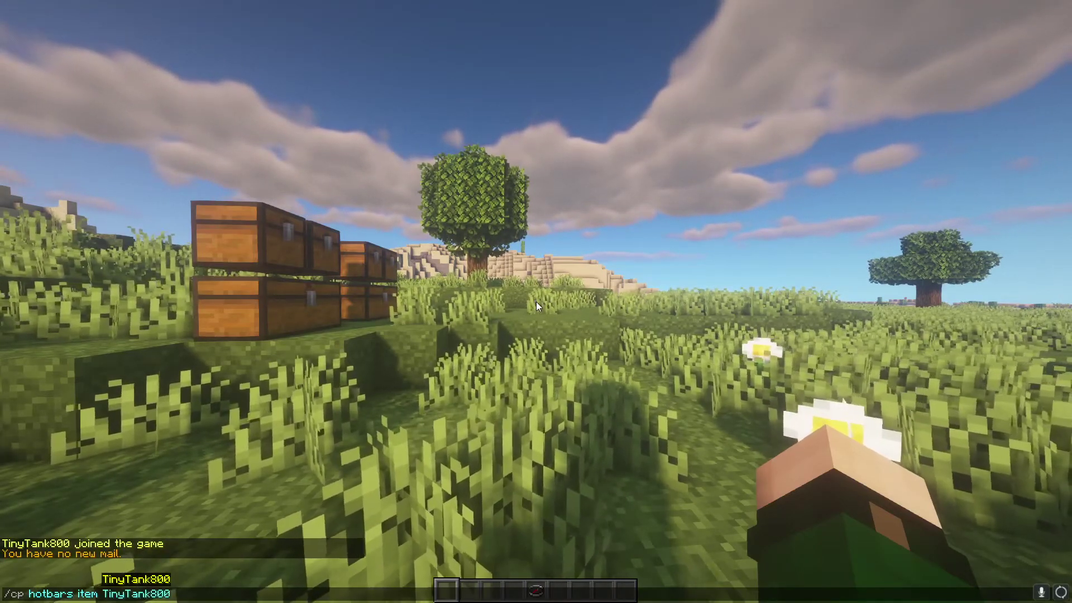
key("Return")
key("e")
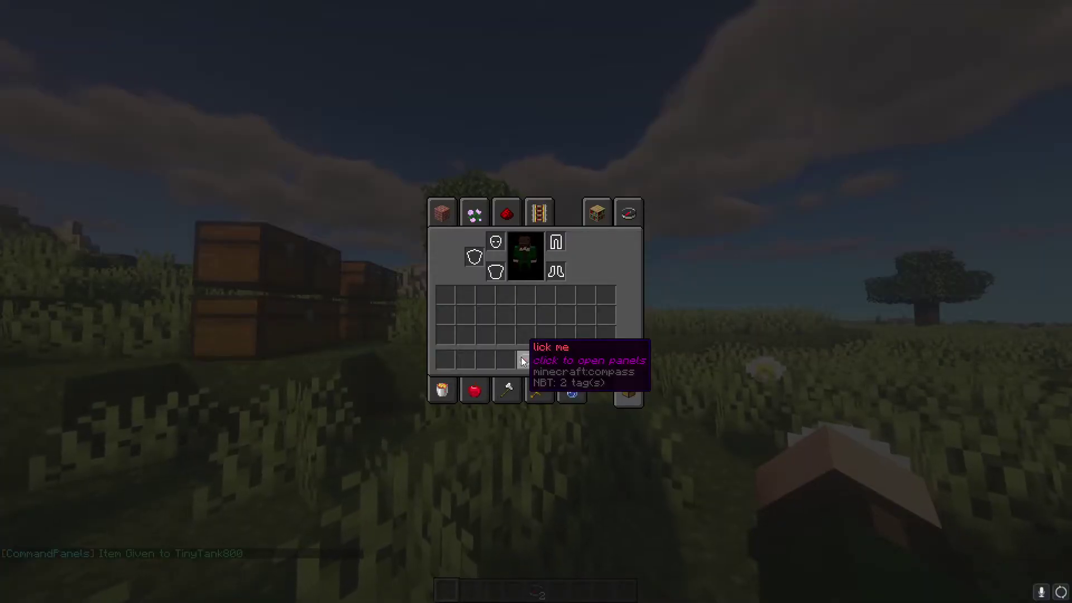
Check the compass stack in the inventory once more and switch to the front-facing third-person view
key("e")
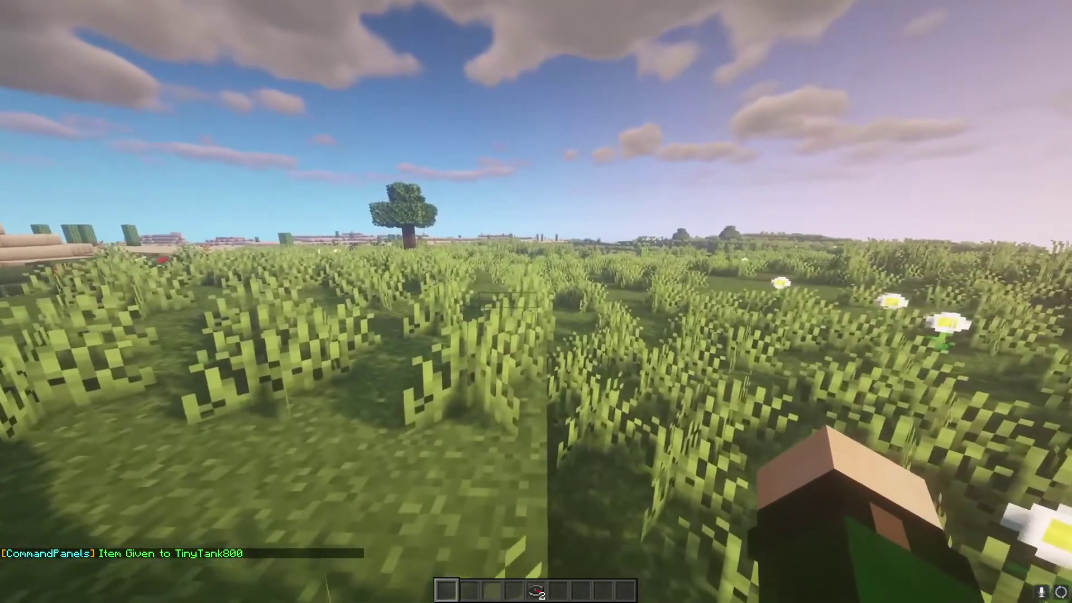
key("e")
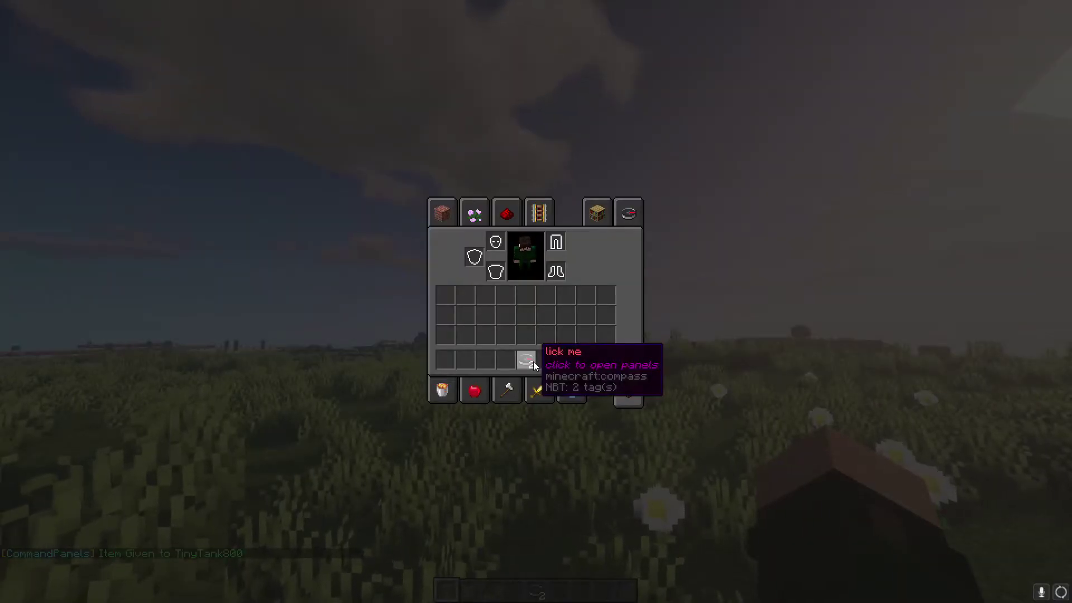
key("e")
key("F5")
key("F5")
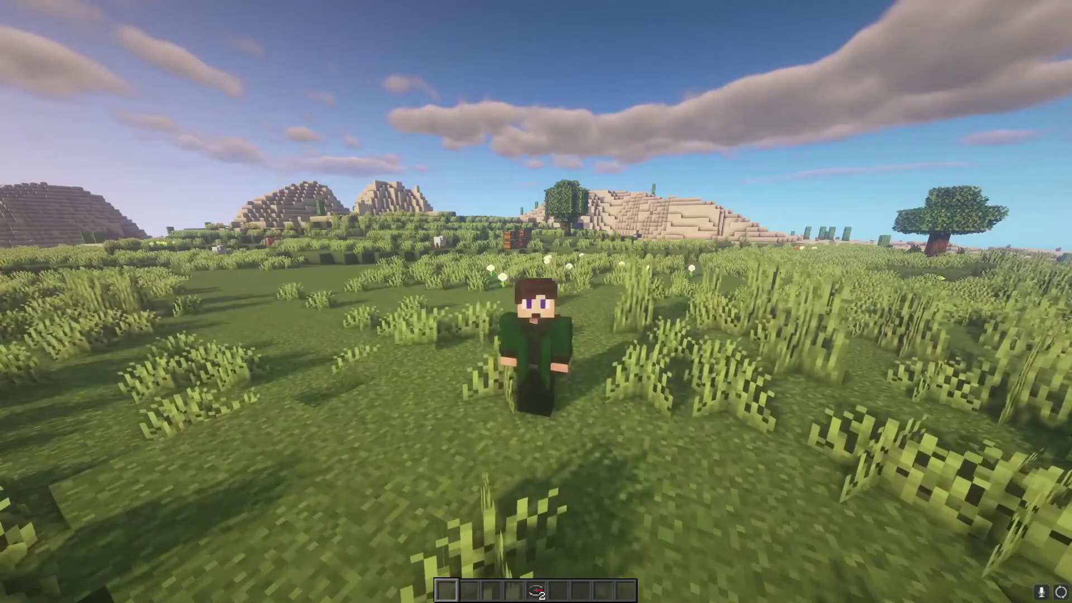